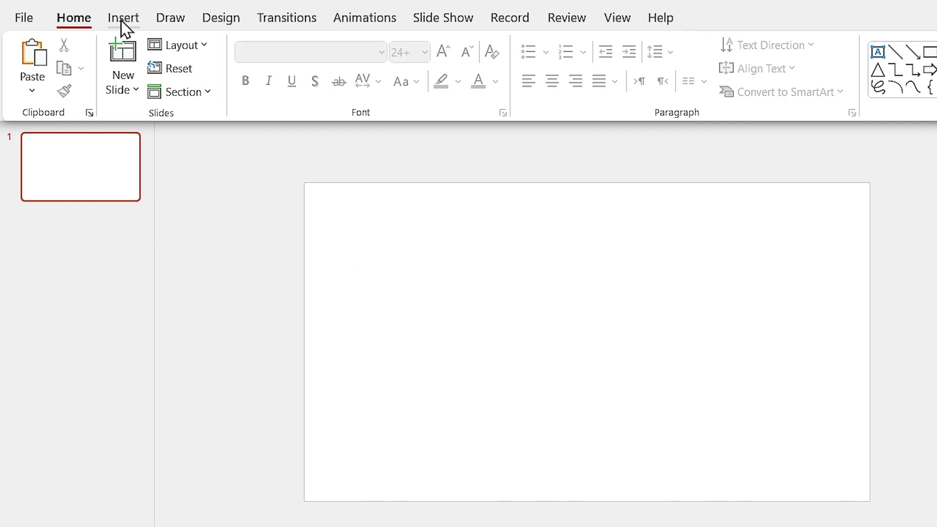
- Draw an oval and size it to a 6" × 6" circle
{"action": "left_click", "coordinate": [121, 19]}
{"action": "left_click", "coordinate": [312, 88]}
{"action": "left_click", "coordinate": [360, 142]}
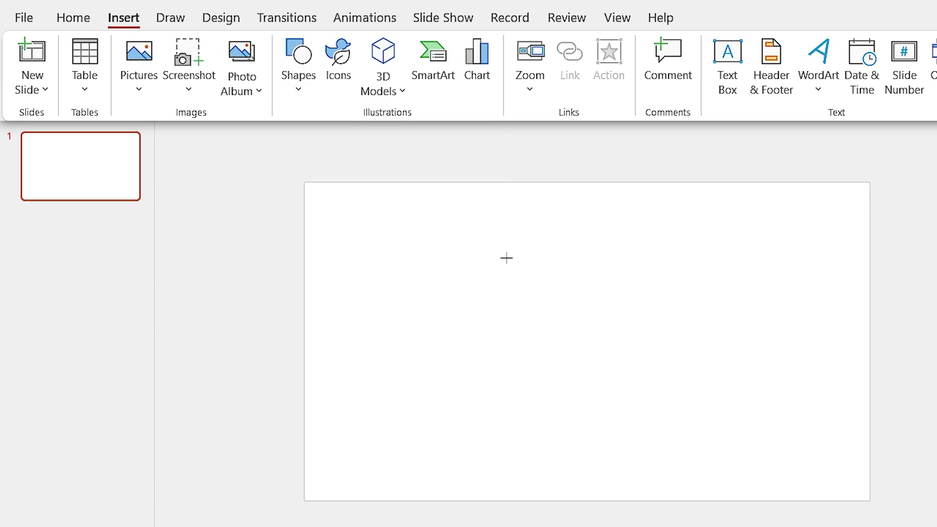
{"action": "left_click_drag", "start_coordinate": [430, 222], "coordinate": [684, 443]}
{"action": "left_click", "coordinate": [873, 52]}
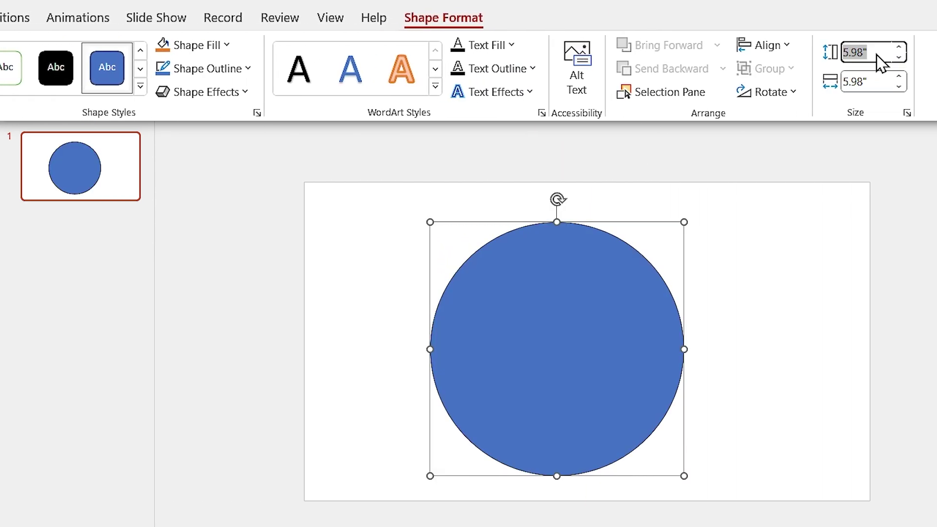
{"action": "type", "text": "6"}
{"action": "key", "text": "Return"}
{"action": "left_click", "coordinate": [868, 81]}
{"action": "type", "text": "6"}
{"action": "key", "text": "Return"}
- Centre the circle vertically and horizontally on the slide
{"action": "left_click", "coordinate": [766, 44]}
{"action": "left_click", "coordinate": [803, 178]}
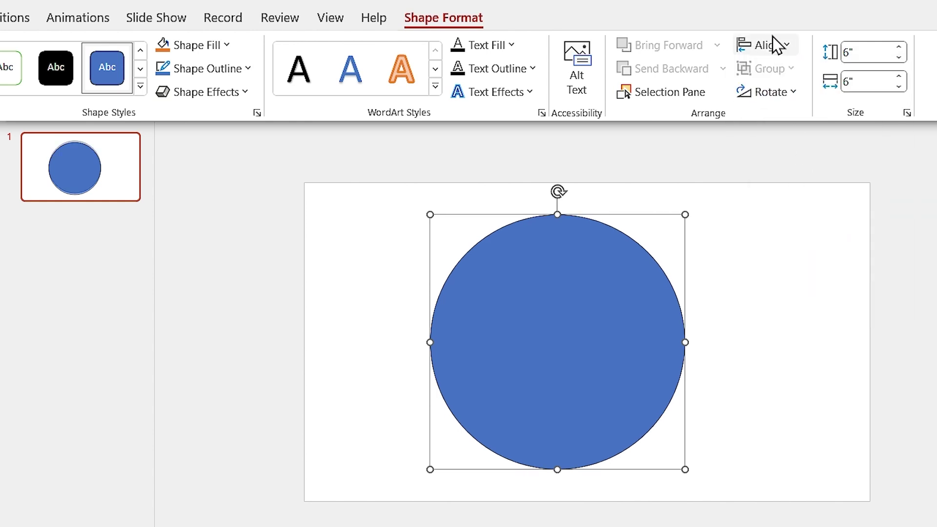
{"action": "left_click", "coordinate": [768, 45]}
{"action": "left_click", "coordinate": [786, 96]}
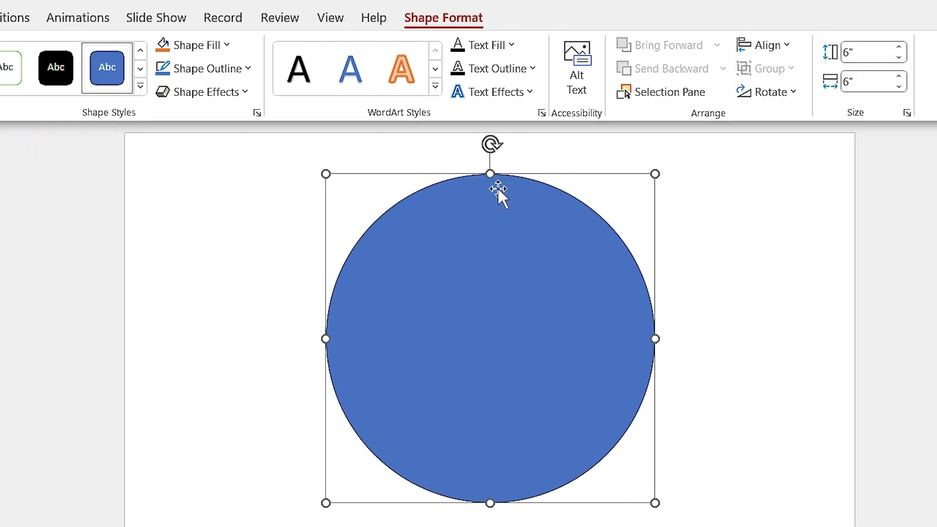
- Set the circle's fill transparency to 50% in Format Shape
{"action": "right_click", "coordinate": [479, 195]}
{"action": "left_click", "coordinate": [542, 488]}
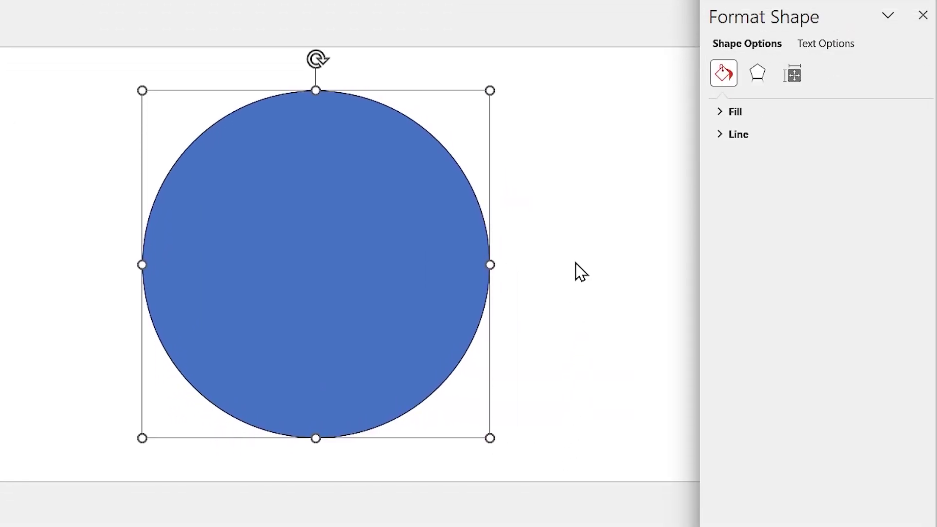
{"action": "left_click", "coordinate": [719, 112]}
{"action": "type", "text": "50"}
{"action": "key", "text": "Return"}
{"action": "key", "text": "Escape"}
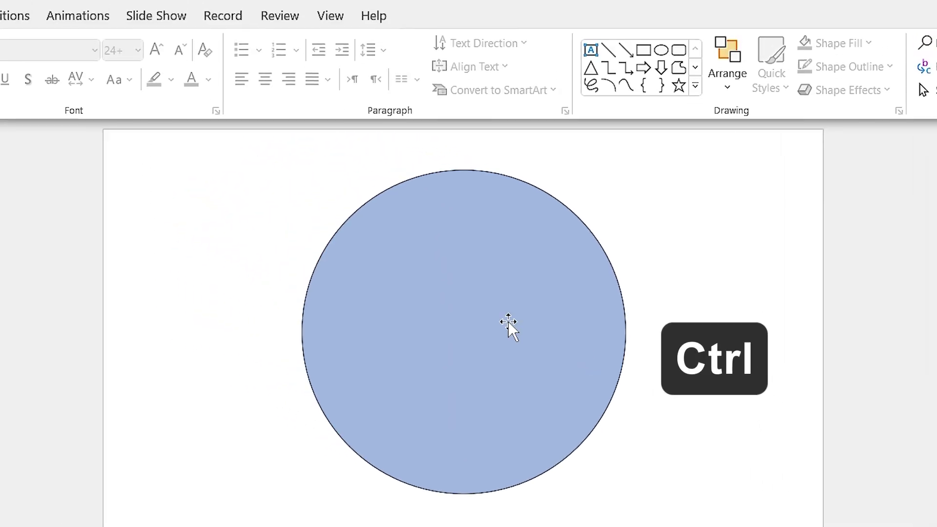
- Duplicate the circle, resize the copy to 2.79", and make another small copy at left
{"action": "left_click", "coordinate": [311, 261], "text": "ctrl"}
{"action": "left_click_drag", "start_coordinate": [459, 329], "coordinate": [568, 288]}
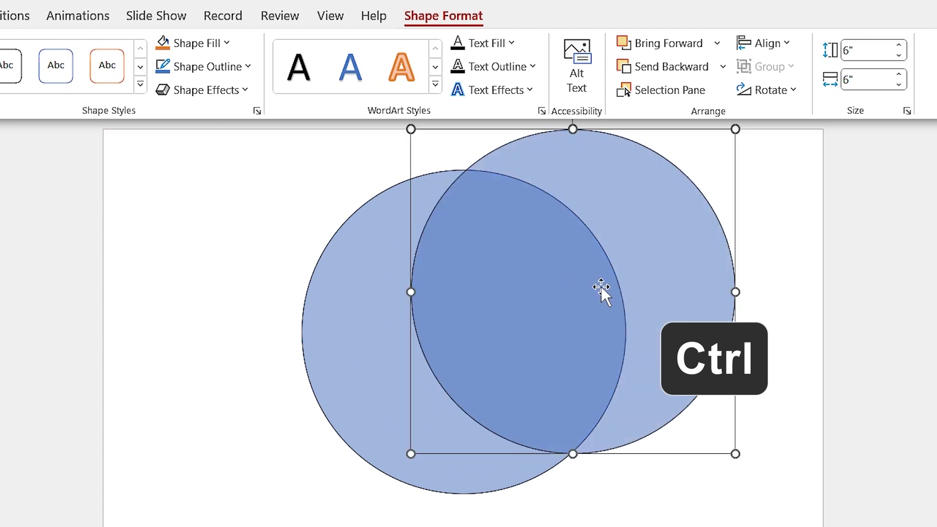
{"action": "left_click", "coordinate": [881, 75]}
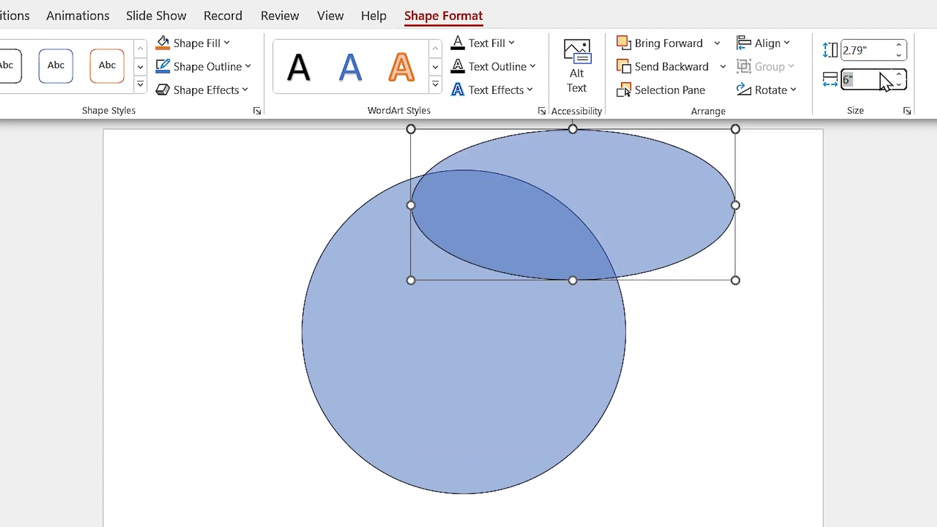
{"action": "type", "text": "2.79"}
{"action": "key", "text": "Return"}
{"action": "left_click_drag", "start_coordinate": [460, 219], "coordinate": [202, 382]}
- Centre a small circle at the large circle's bottom, group them, and send to back
{"action": "left_click", "coordinate": [686, 240]}
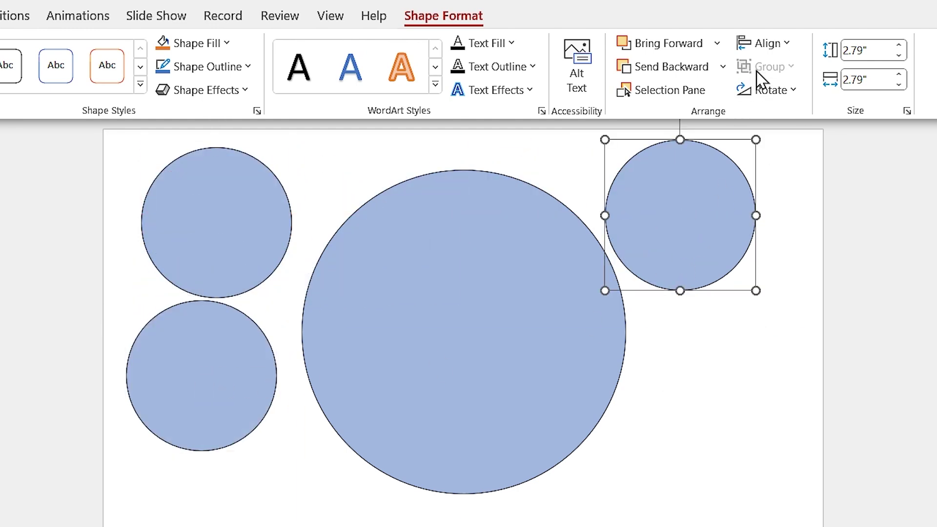
{"action": "left_click", "coordinate": [766, 44]}
{"action": "left_click", "coordinate": [789, 96]}
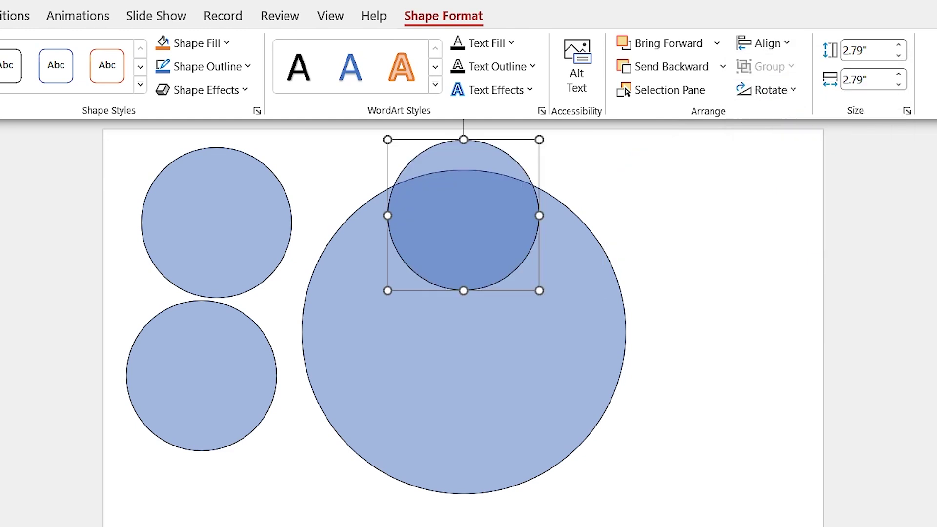
{"action": "left_click", "coordinate": [582, 298], "text": "ctrl"}
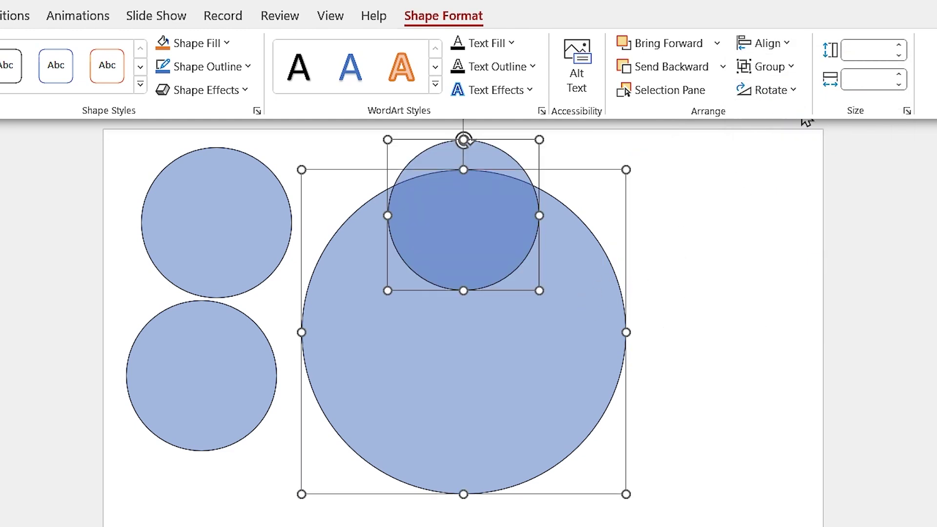
{"action": "left_click", "coordinate": [780, 46]}
{"action": "left_click", "coordinate": [796, 204]}
{"action": "key", "text": "ctrl+g"}
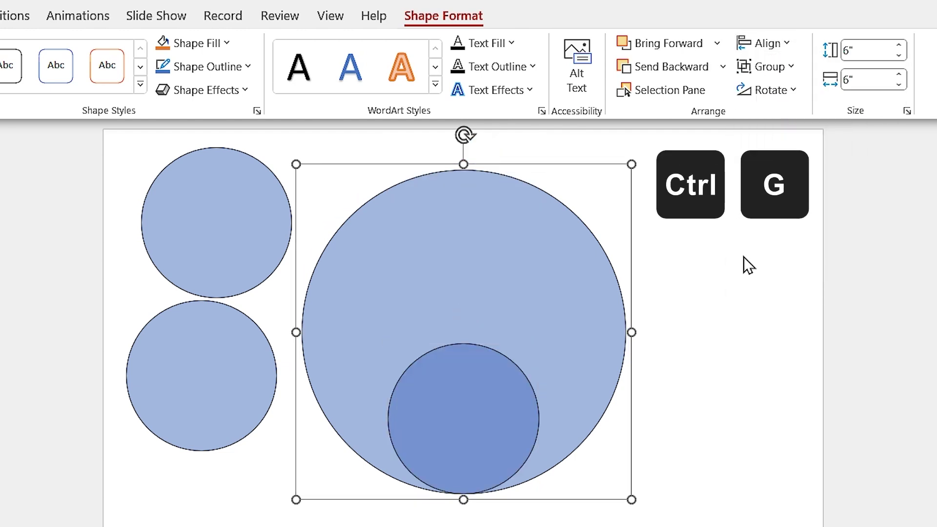
{"action": "right_click", "coordinate": [580, 273]}
{"action": "left_click", "coordinate": [577, 288]}
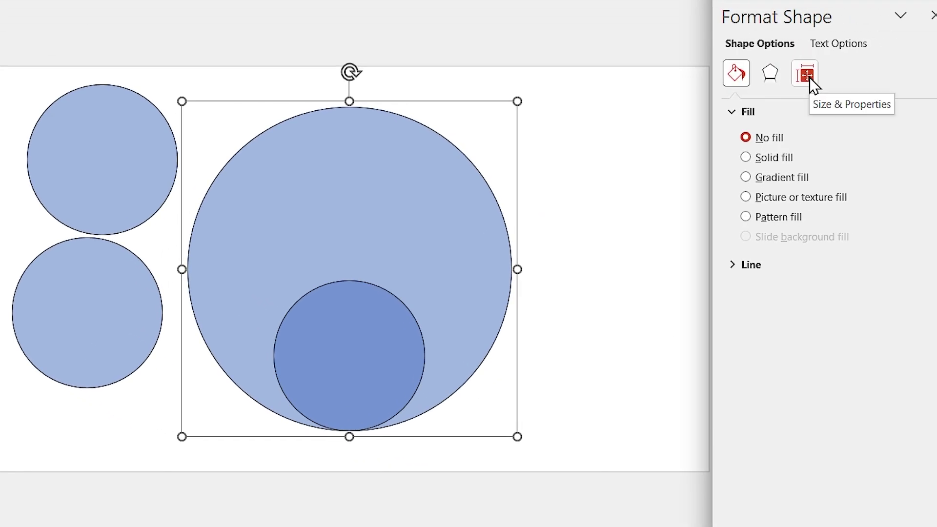
- Rotate the grouped circles 120° in Size & Properties
{"action": "left_click", "coordinate": [809, 77]}
{"action": "left_click", "coordinate": [728, 112]}
{"action": "left_click", "coordinate": [873, 178]}
{"action": "type", "text": "120"}
{"action": "key", "text": "Return"}
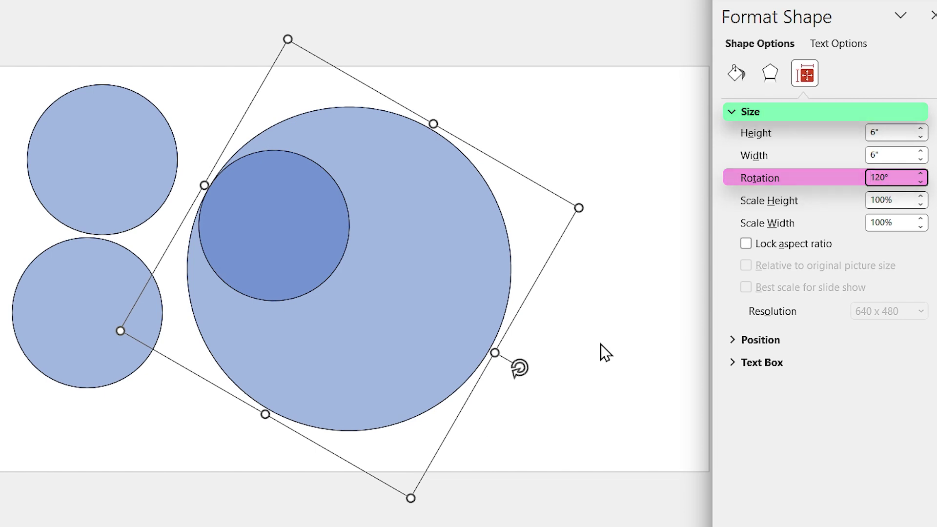
- Ungroup the circles and set the large circle's rotation back to 0°
{"action": "right_click", "coordinate": [392, 204]}
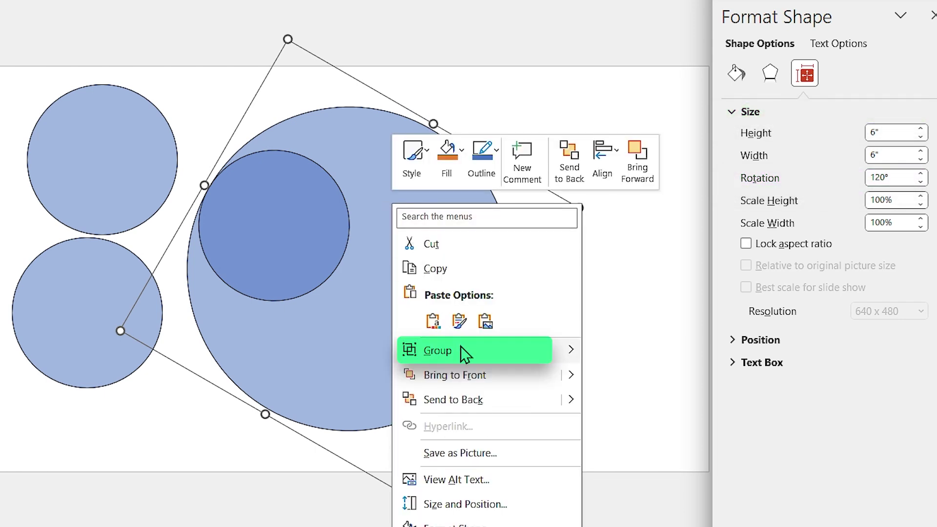
{"action": "mouse_move", "coordinate": [573, 352]}
{"action": "left_click", "coordinate": [616, 401]}
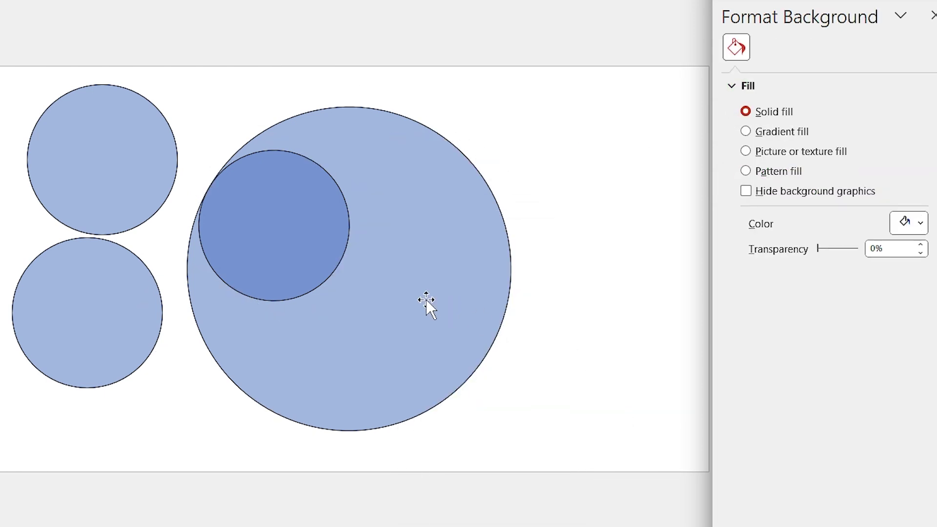
{"action": "left_click", "coordinate": [435, 303]}
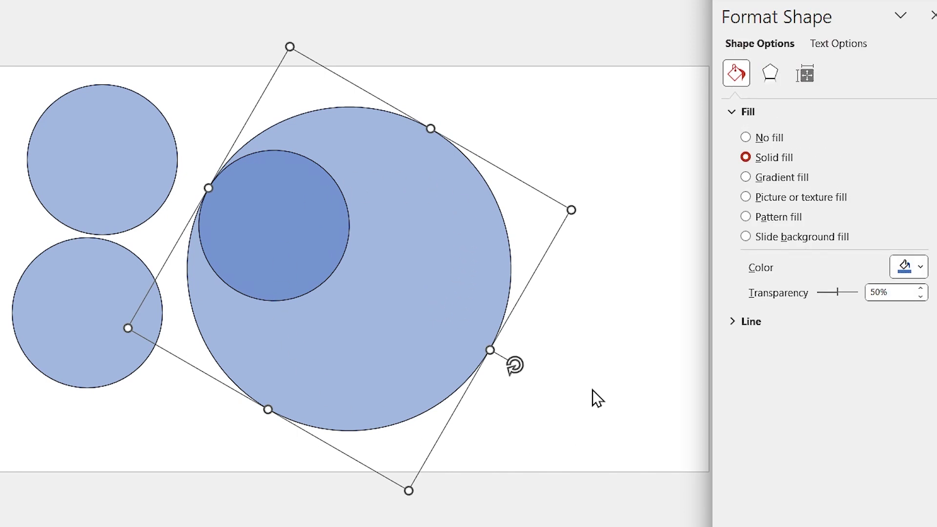
{"action": "left_click", "coordinate": [802, 76]}
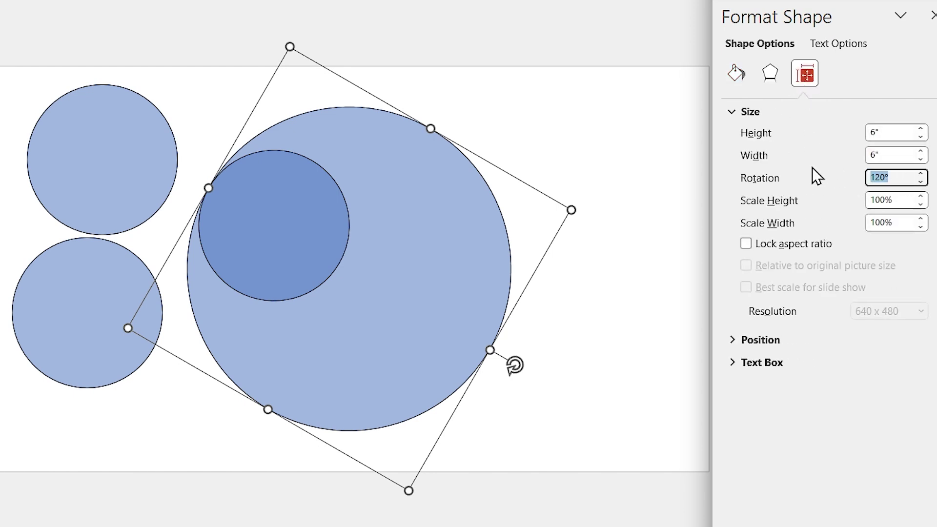
{"action": "type", "text": "0"}
{"action": "key", "text": "Return"}
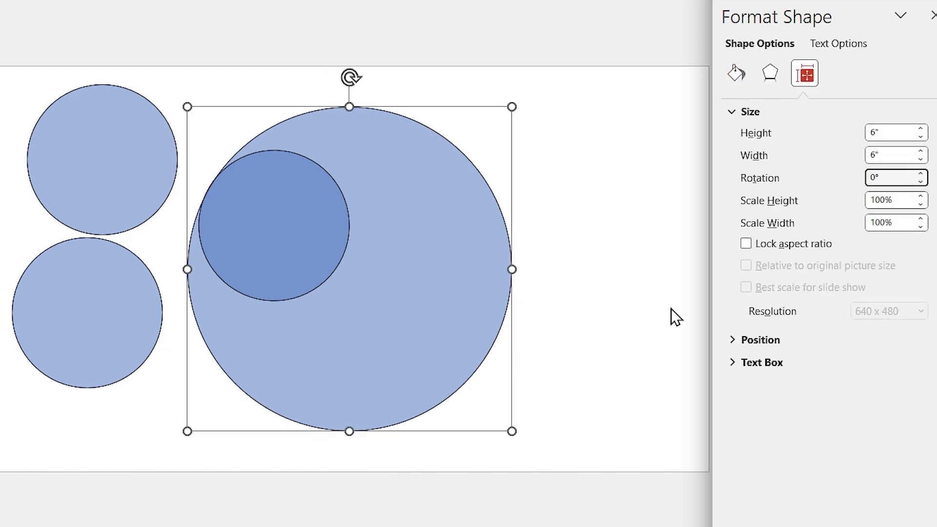
{"action": "left_click", "coordinate": [661, 327]}
- Centre the top-left small circle and bottom-align it with the large circle
{"action": "left_click", "coordinate": [65, 164]}
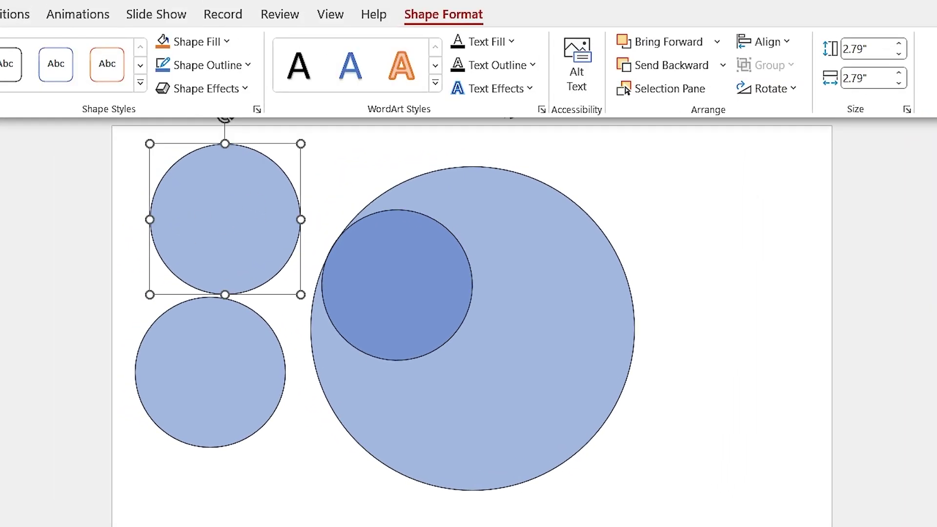
{"action": "left_click", "coordinate": [784, 42]}
{"action": "left_click", "coordinate": [795, 94]}
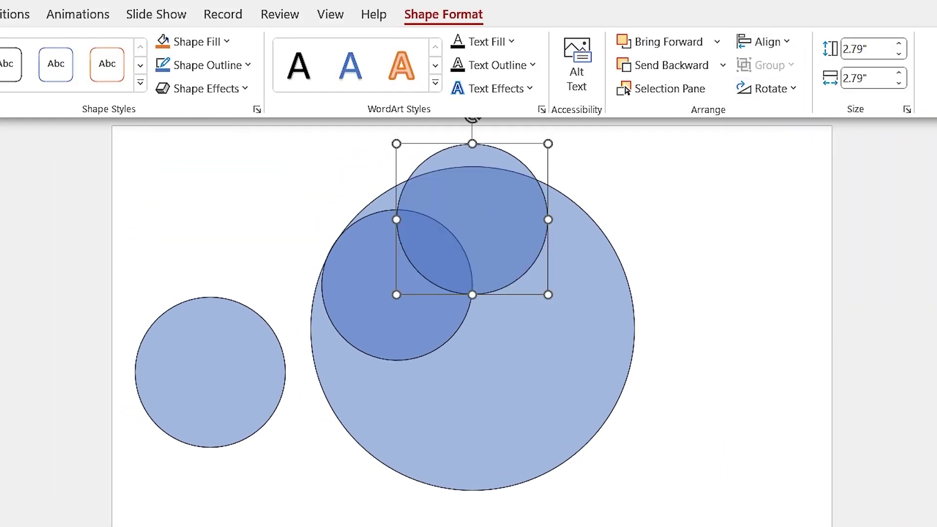
{"action": "left_click", "coordinate": [549, 363], "text": "ctrl"}
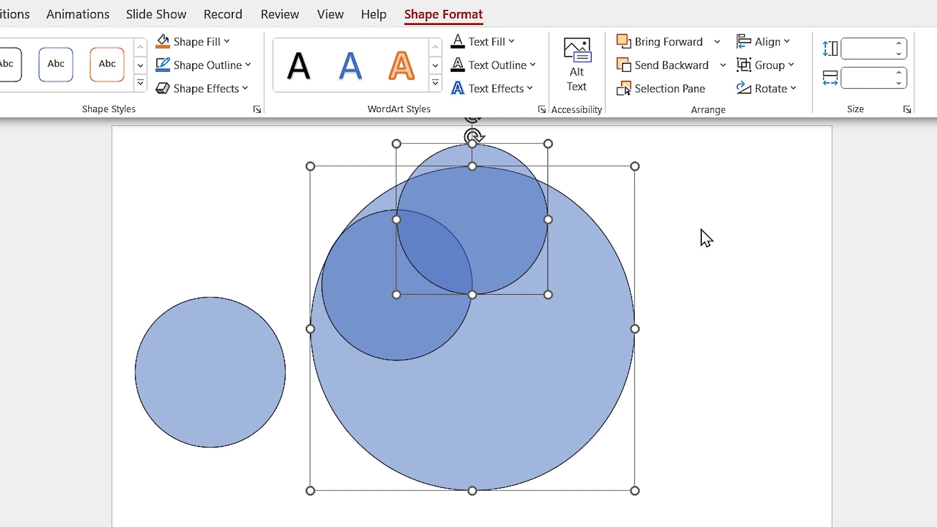
{"action": "left_click", "coordinate": [785, 41]}
{"action": "left_click", "coordinate": [791, 207]}
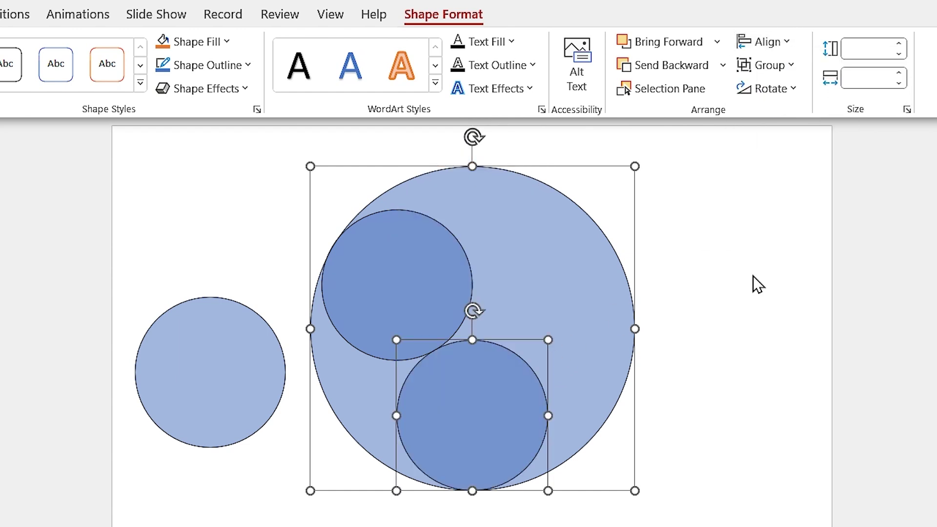
- Group it with the large and upper-left circles, send to back, and rotate 120°
{"action": "left_click", "coordinate": [434, 269], "text": "ctrl"}
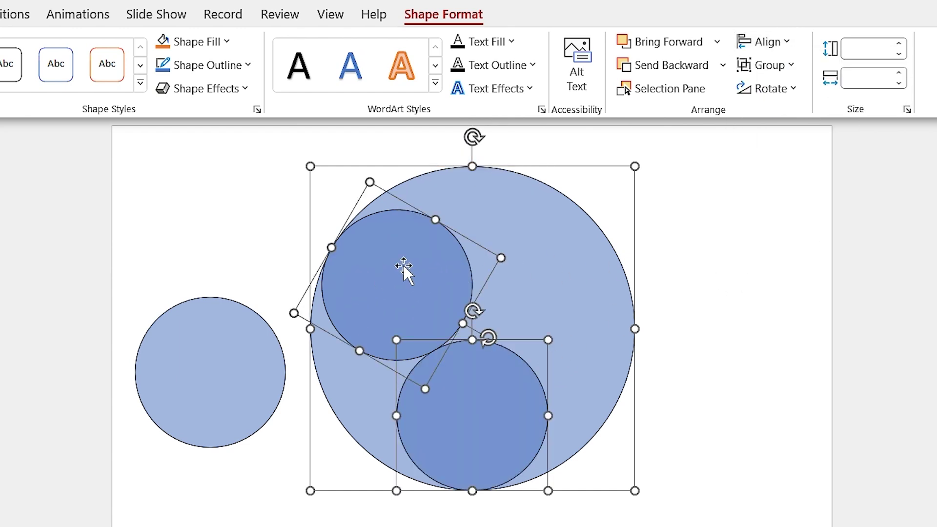
{"action": "key", "text": "ctrl+g"}
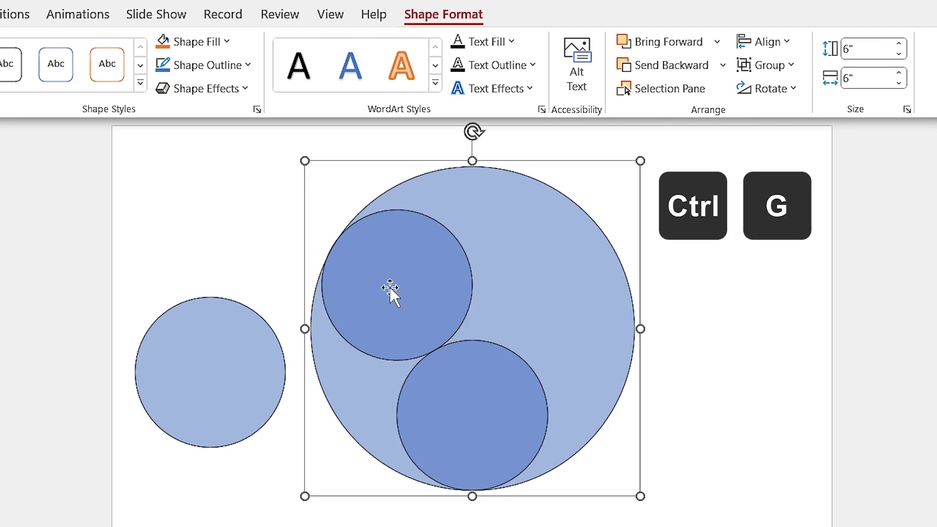
{"action": "right_click", "coordinate": [502, 265]}
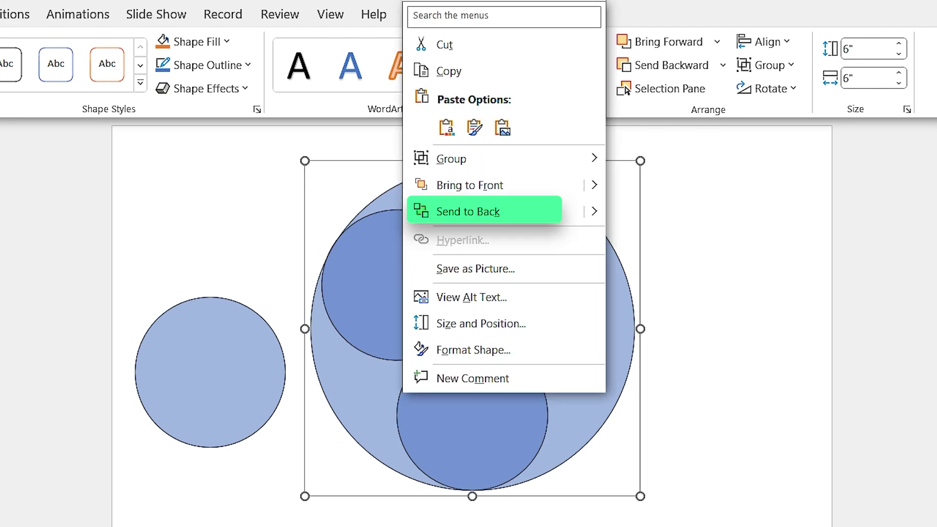
{"action": "left_click", "coordinate": [466, 212]}
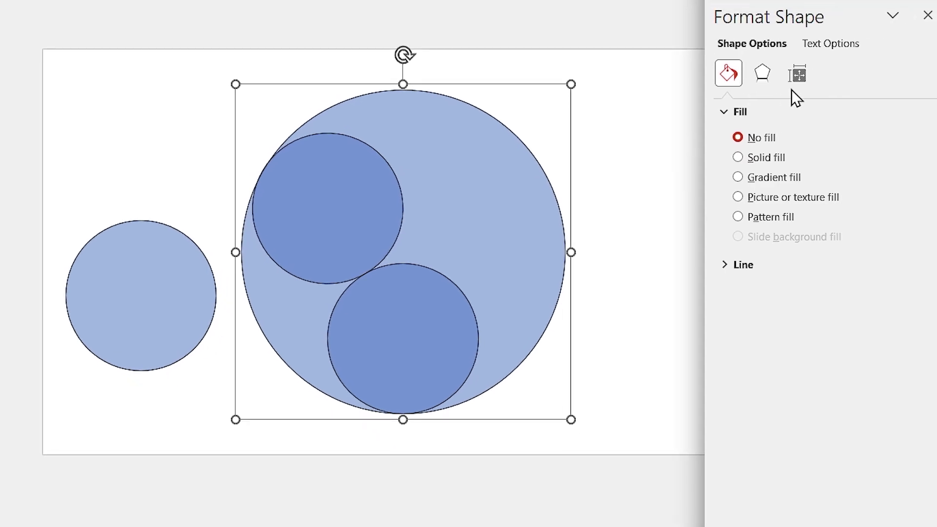
{"action": "left_click", "coordinate": [795, 78]}
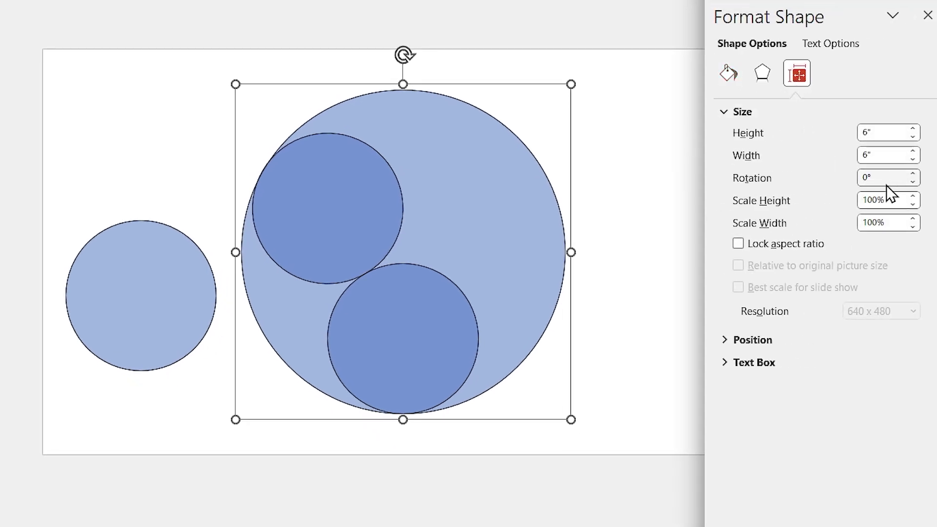
{"action": "left_click", "coordinate": [878, 178]}
{"action": "type", "text": "120"}
{"action": "key", "text": "Return"}
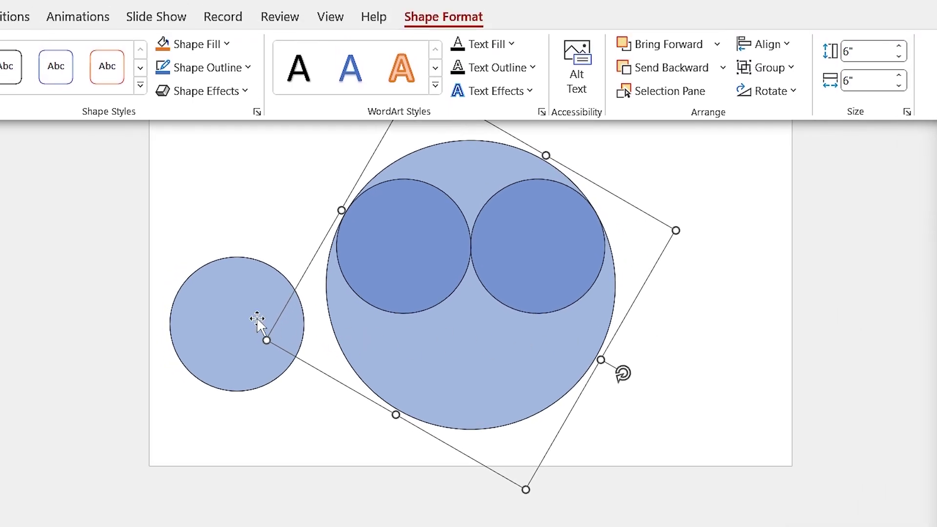
{"action": "left_click", "coordinate": [166, 287]}
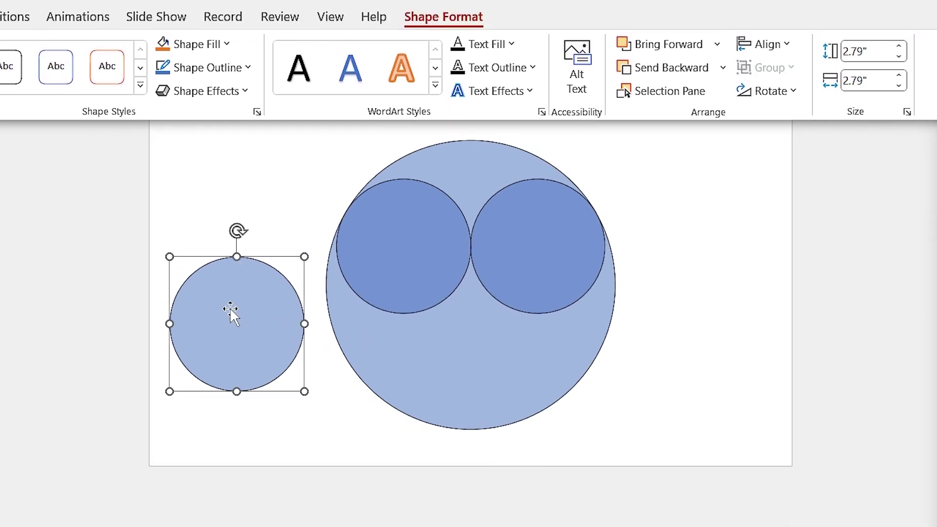
{"action": "left_click", "coordinate": [762, 45]}
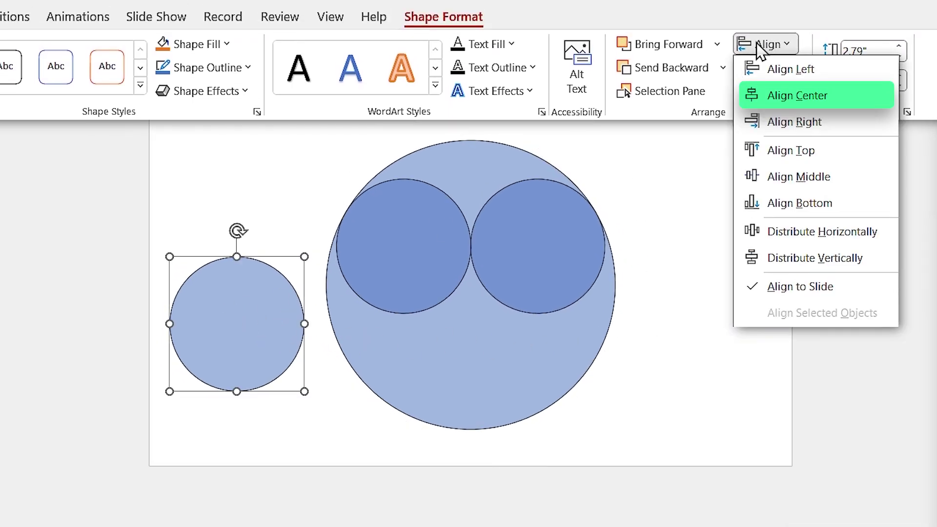
{"action": "left_click", "coordinate": [796, 100]}
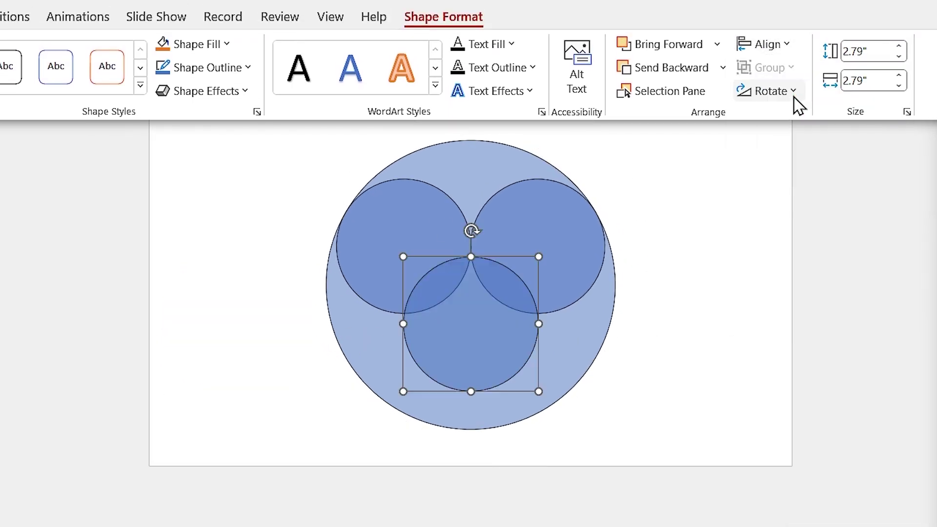
{"action": "left_click", "coordinate": [596, 336], "text": "shift"}
{"action": "left_click", "coordinate": [766, 45]}
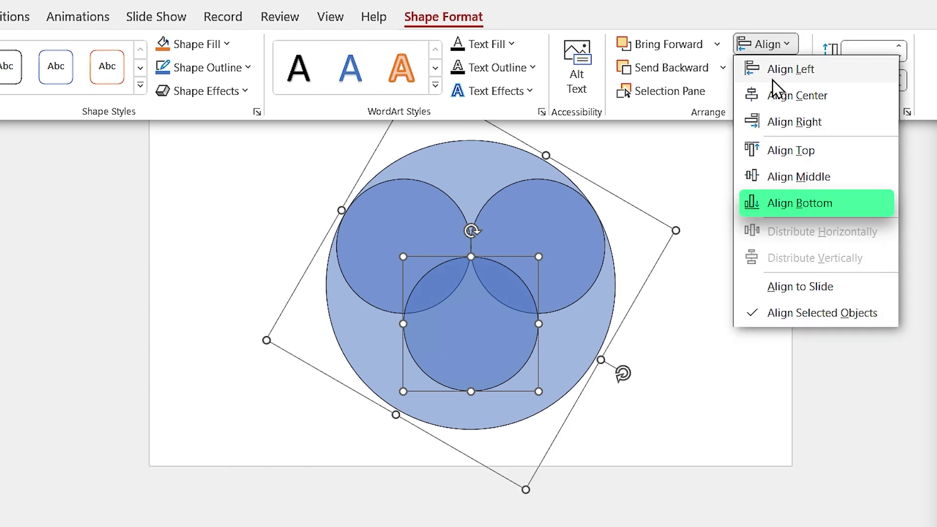
{"action": "left_click", "coordinate": [792, 206]}
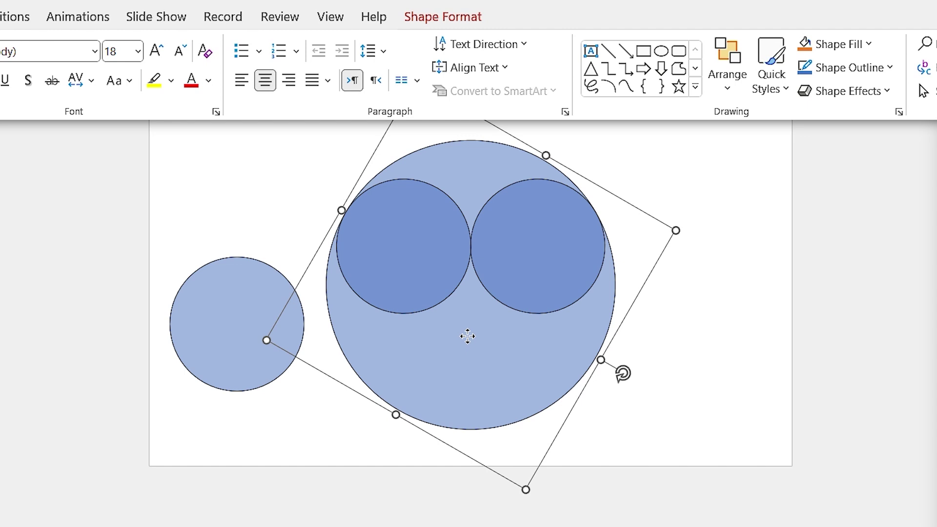
{"action": "right_click", "coordinate": [363, 375]}
{"action": "left_click", "coordinate": [679, 201]}
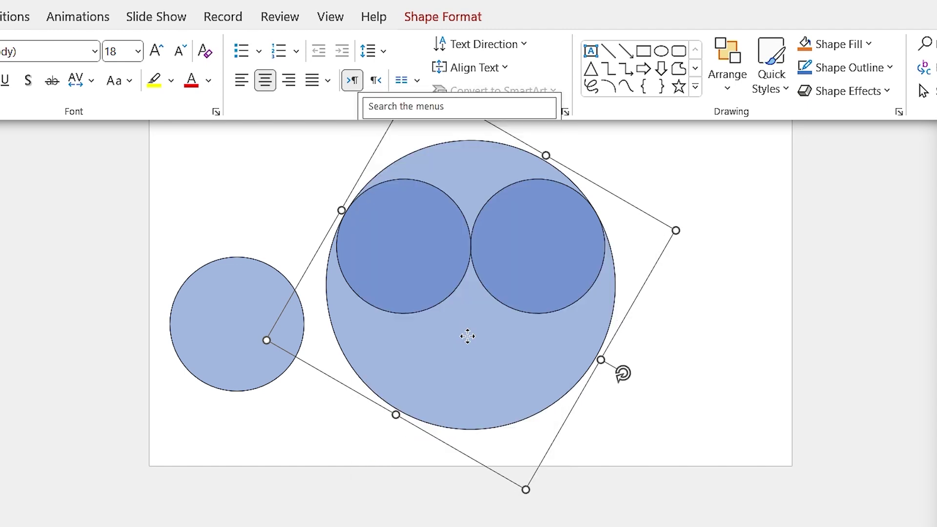
{"action": "left_click", "coordinate": [667, 301]}
{"action": "left_click", "coordinate": [522, 355]}
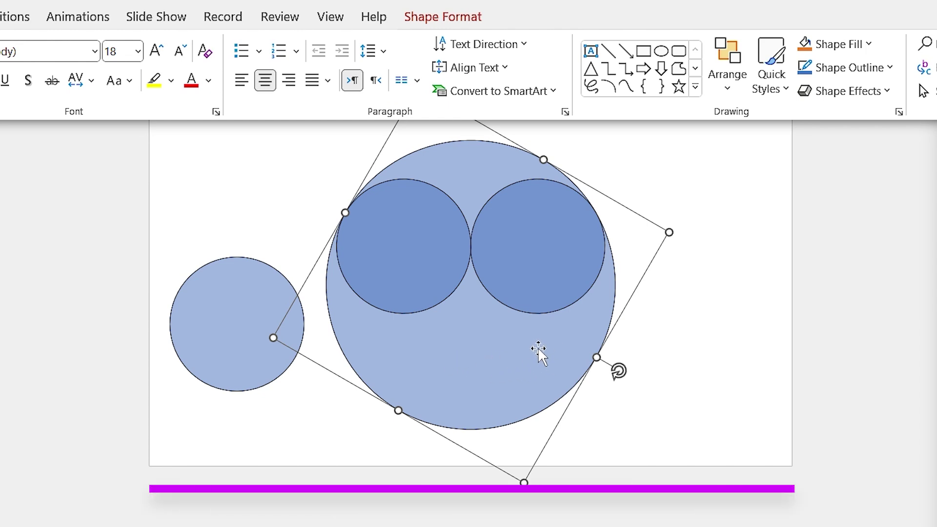
{"action": "left_click", "coordinate": [239, 300], "text": "shift"}
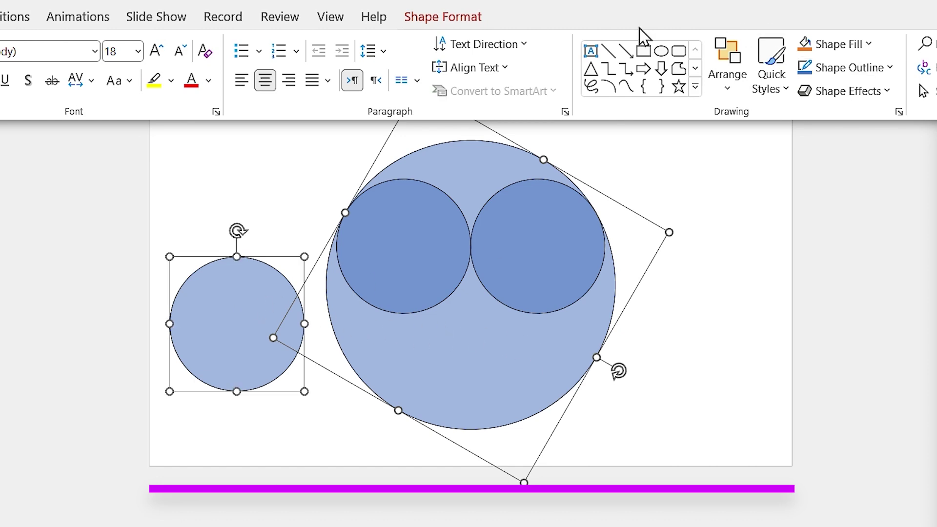
{"action": "left_click", "coordinate": [454, 17]}
{"action": "left_click", "coordinate": [766, 44]}
{"action": "left_click", "coordinate": [788, 203]}
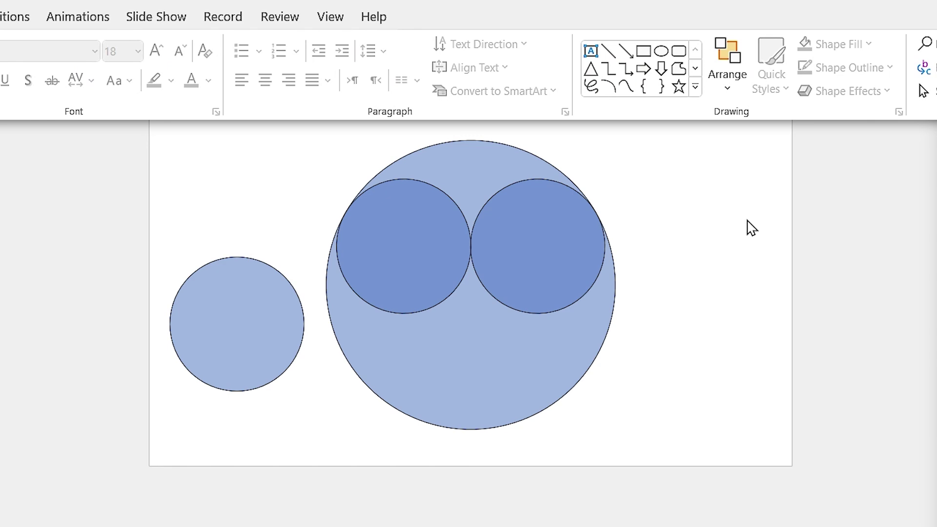
- Change the large circle's rotation from 120° to 0° in Format Shape
{"action": "double_click", "coordinate": [576, 341]}
{"action": "left_click", "coordinate": [907, 109]}
{"action": "left_click", "coordinate": [796, 74]}
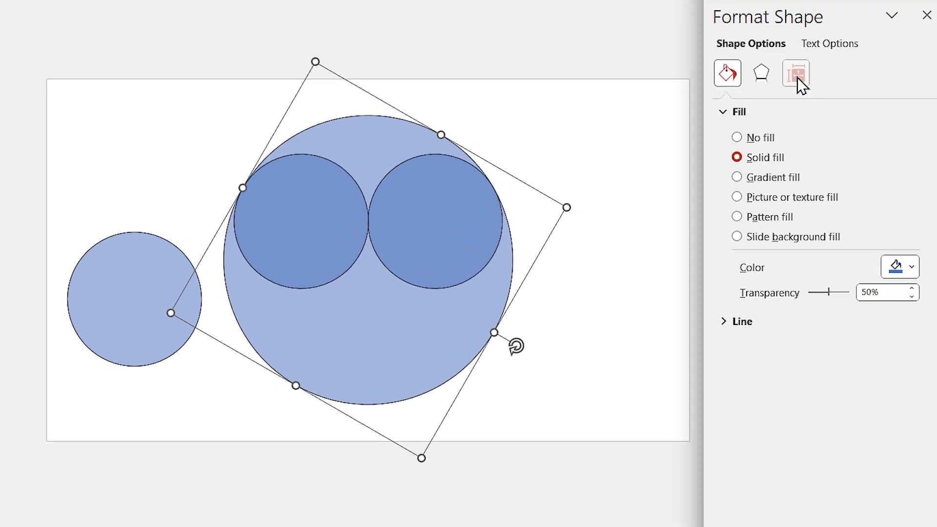
{"action": "left_click", "coordinate": [879, 177]}
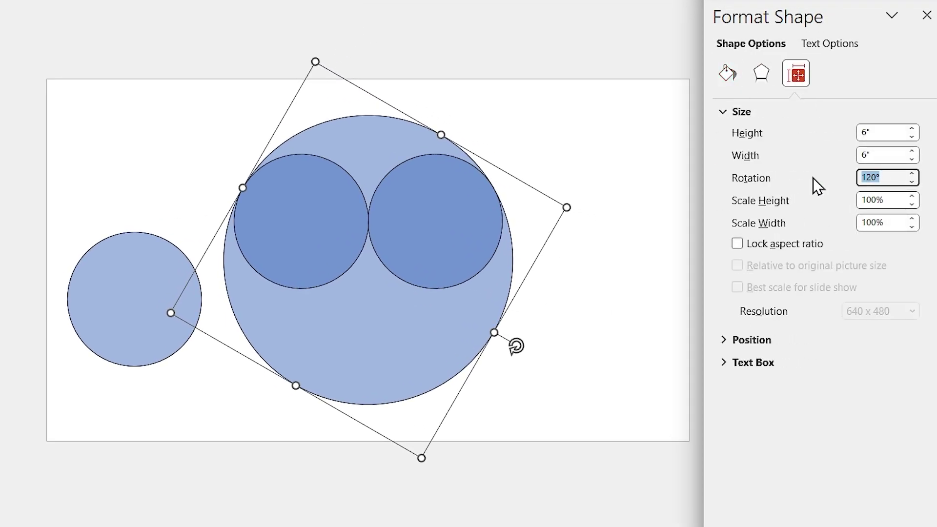
{"action": "type", "text": "0"}
{"action": "key", "text": "Return"}
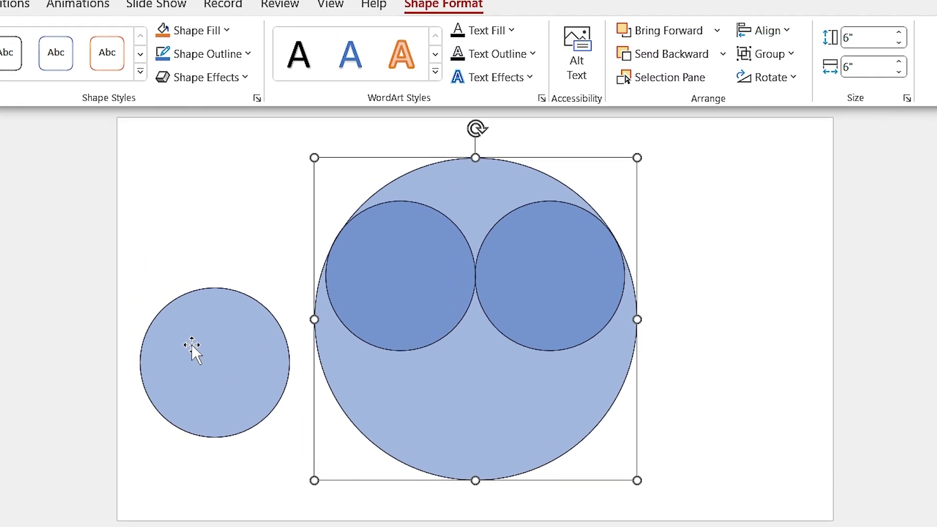
- Centre the left small circle and bottom-align it inside the large circle
{"action": "left_click", "coordinate": [115, 288]}
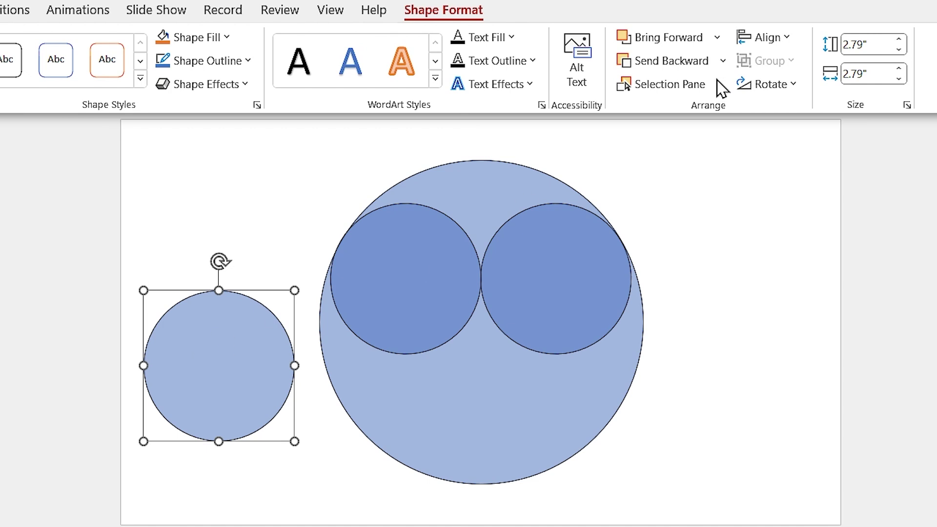
{"action": "left_click", "coordinate": [765, 38]}
{"action": "left_click", "coordinate": [779, 87]}
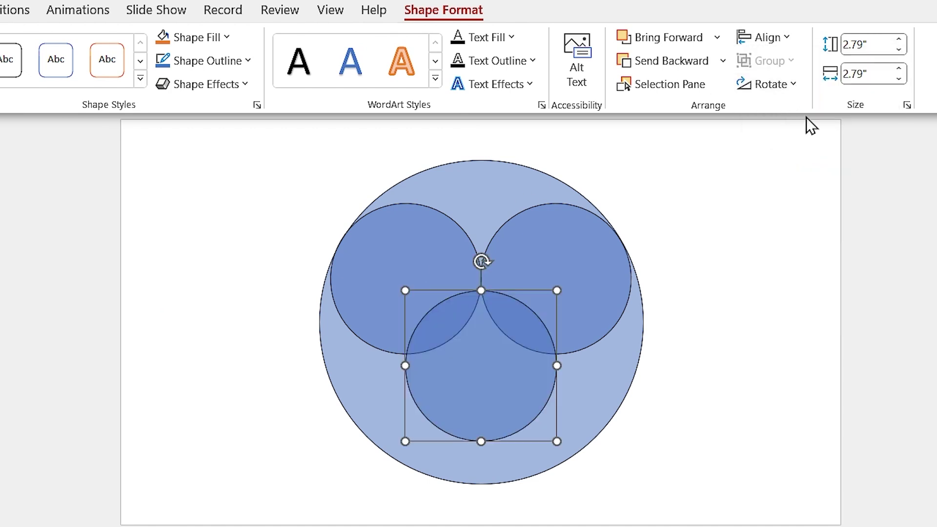
{"action": "left_click", "coordinate": [619, 391], "text": "shift"}
{"action": "left_click", "coordinate": [764, 38]}
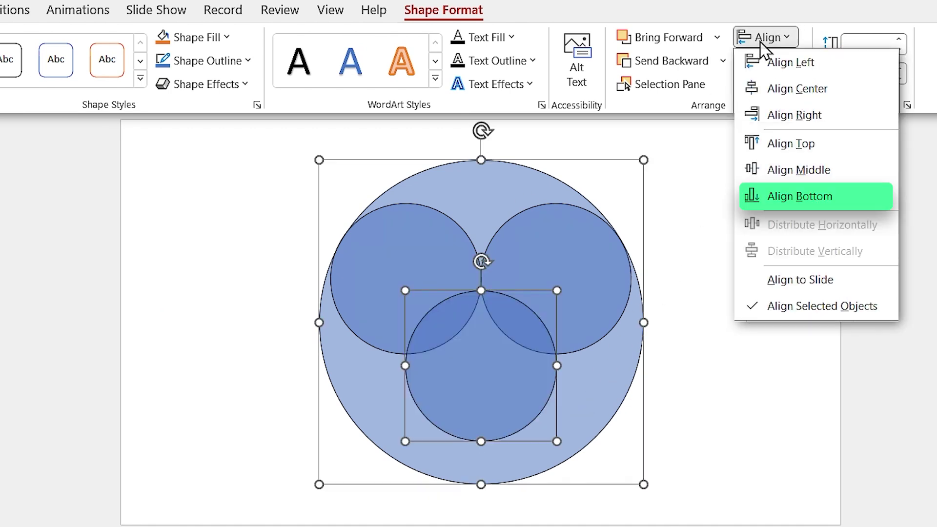
{"action": "left_click", "coordinate": [805, 198]}
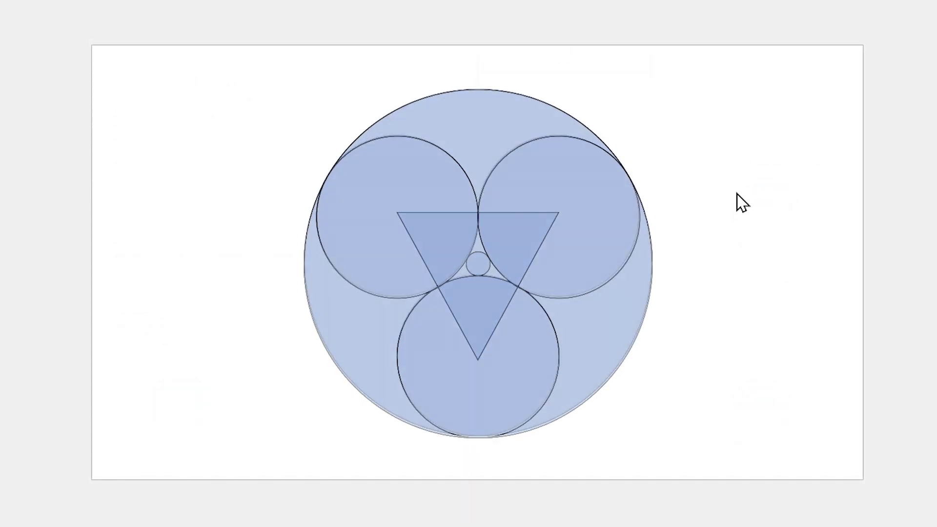
- Fragment all the overlapping circles and delete the small central fragment
{"action": "key", "text": "ctrl+a"}
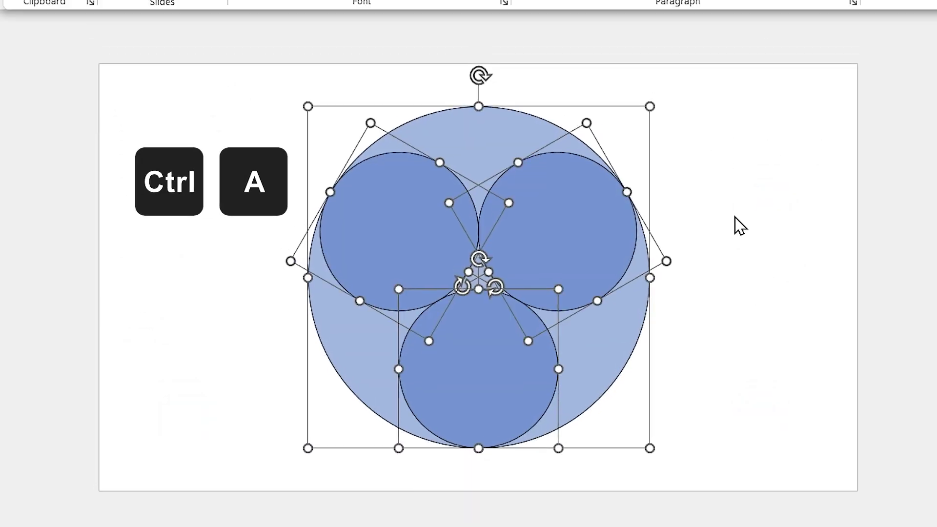
{"action": "left_click", "coordinate": [735, 17]}
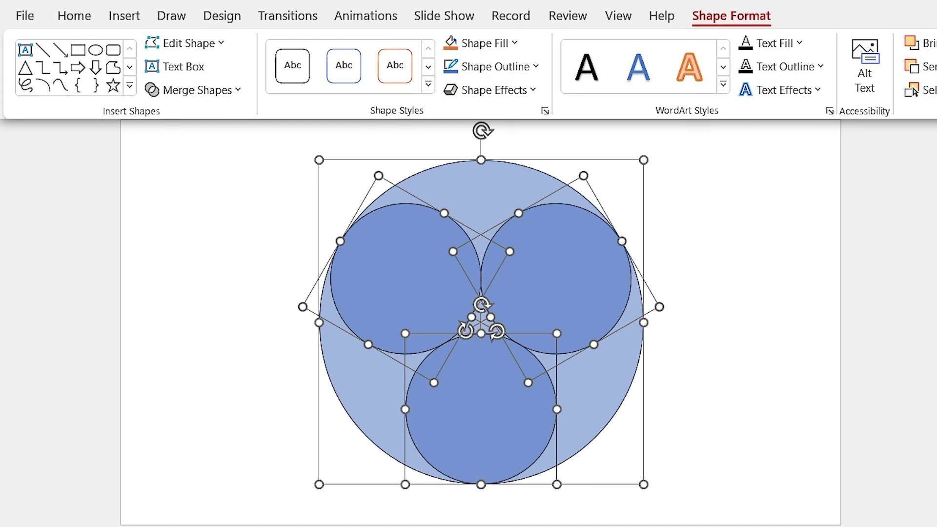
{"action": "left_click", "coordinate": [221, 92]}
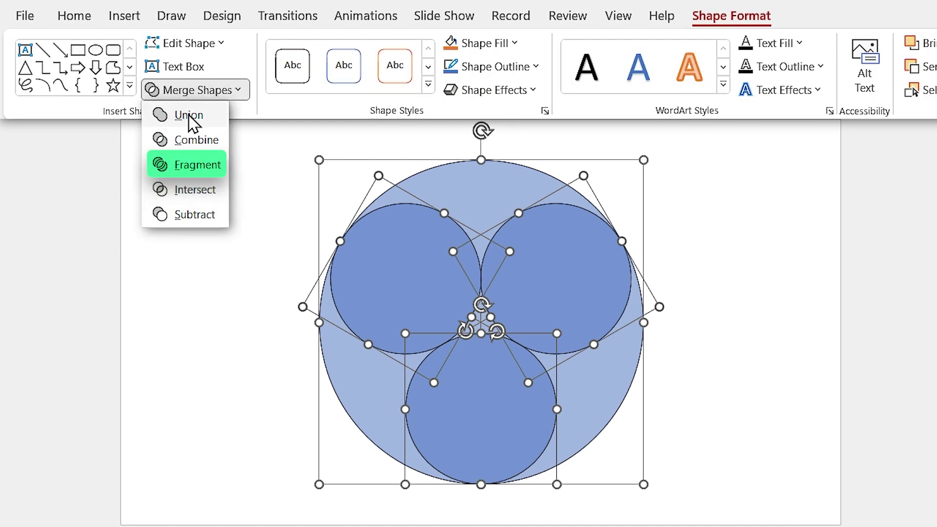
{"action": "left_click", "coordinate": [194, 168]}
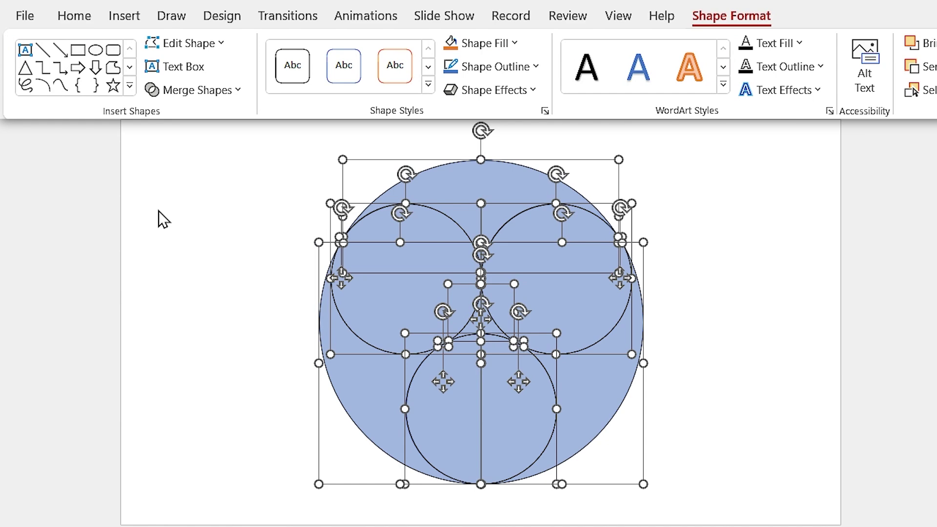
{"action": "left_click", "coordinate": [282, 368]}
{"action": "left_click", "coordinate": [482, 324]}
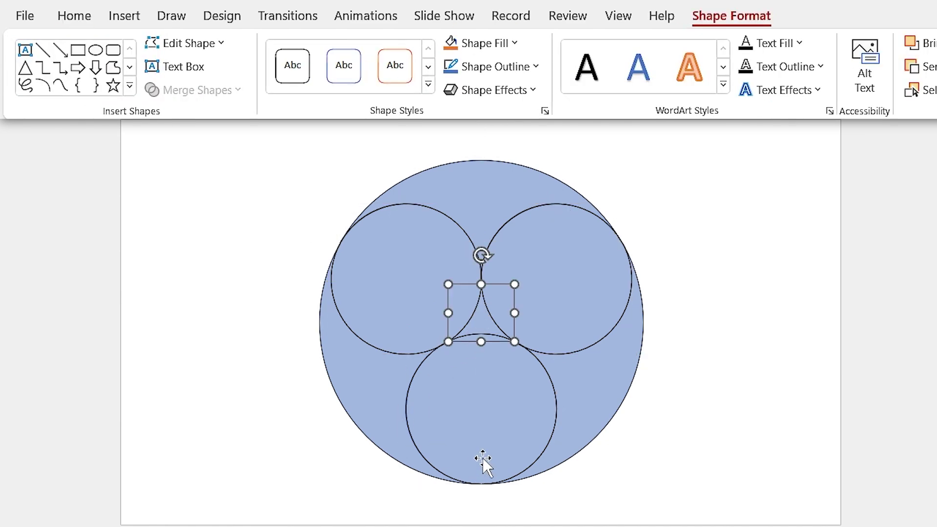
{"action": "key", "text": "Delete"}
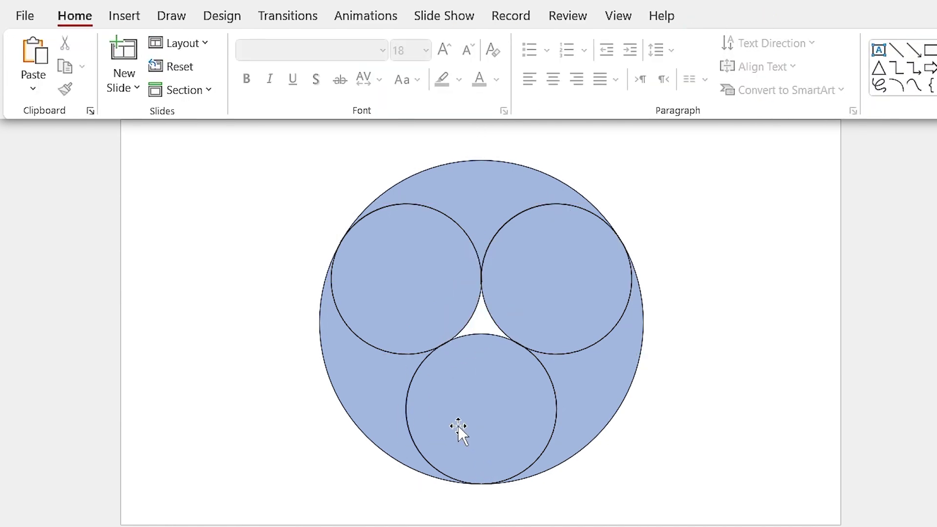
- Union the bottom circle piece with the adjoining left piece
{"action": "left_click", "coordinate": [458, 425]}
{"action": "left_click", "coordinate": [372, 382], "text": "shift"}
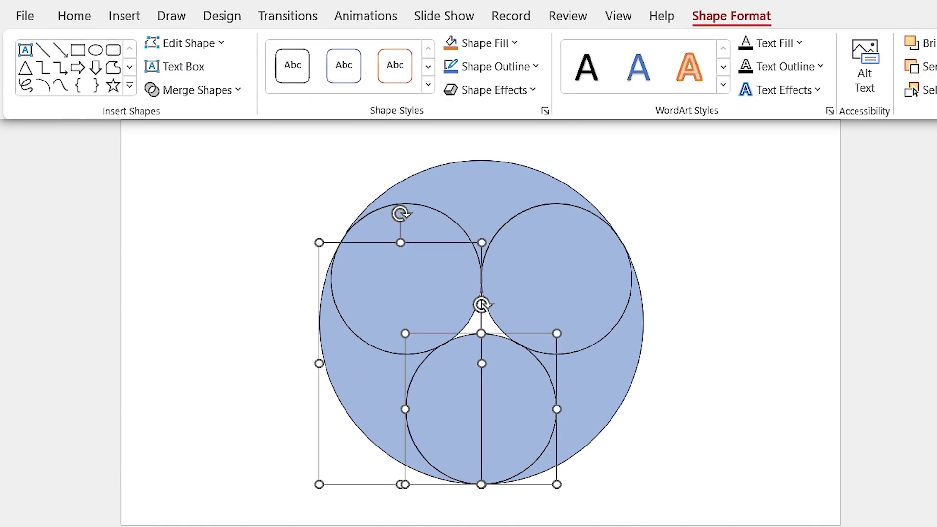
{"action": "left_click", "coordinate": [190, 90]}
{"action": "left_click", "coordinate": [183, 119]}
{"action": "left_click", "coordinate": [157, 235]}
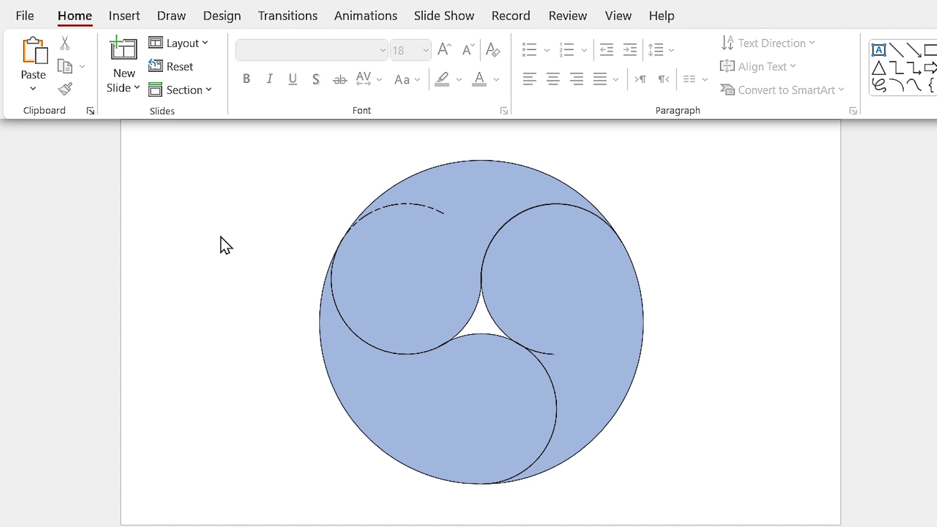
- Draw a freeform polygon over the upper-left arm and edit its points to follow the circle
{"action": "left_click", "coordinate": [128, 19]}
{"action": "left_click", "coordinate": [292, 93]}
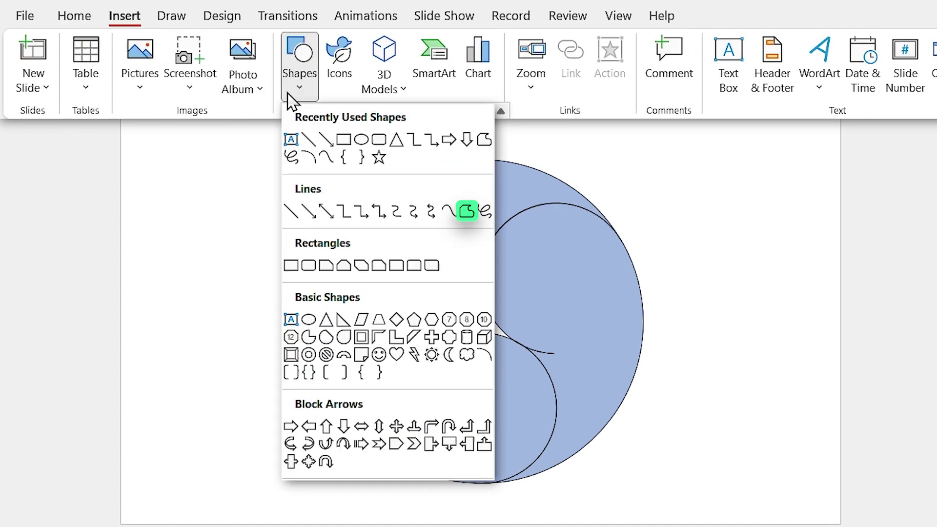
{"action": "left_click", "coordinate": [466, 212]}
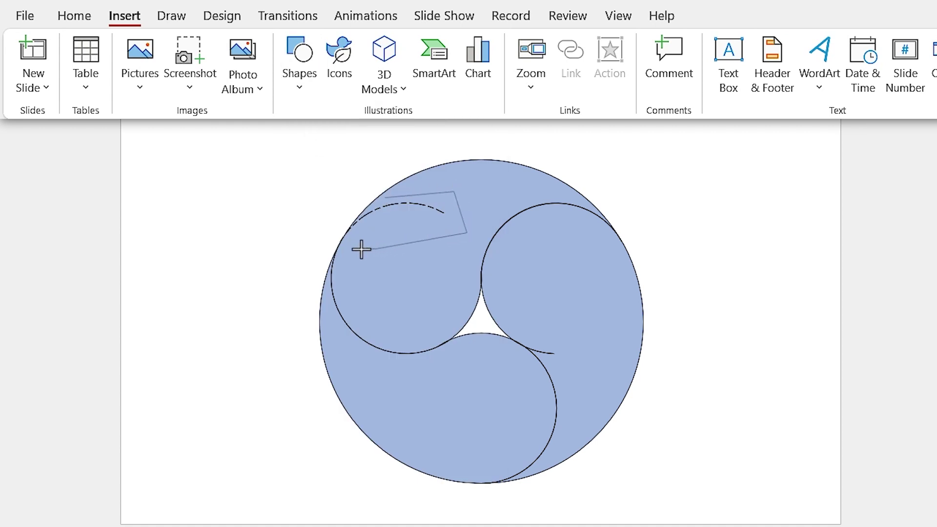
{"action": "left_click", "coordinate": [382, 197]}
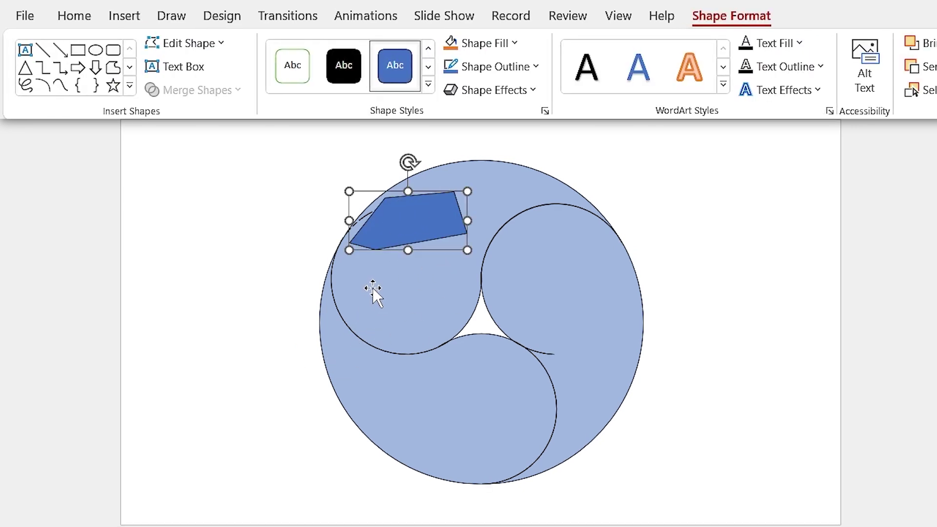
{"action": "scroll", "coordinate": [370, 280], "scroll_direction": "up", "scroll_amount": 5}
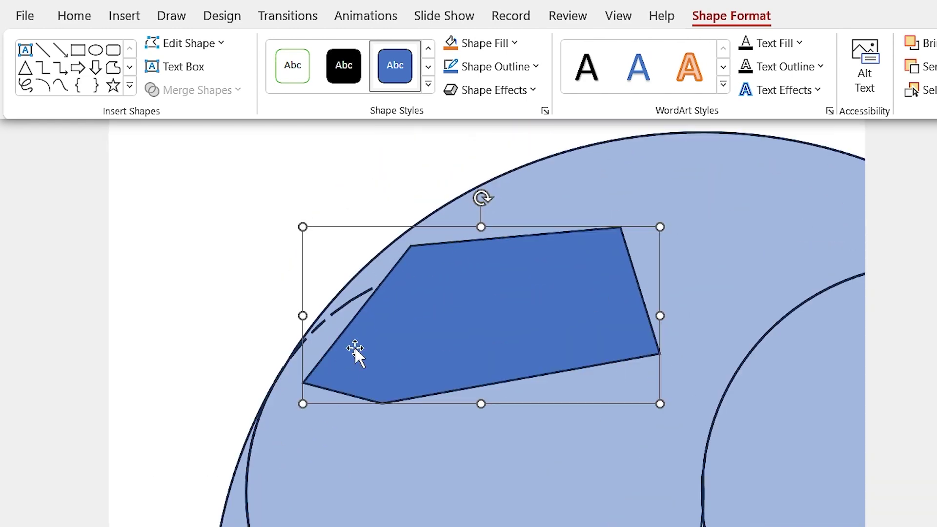
{"action": "right_click", "coordinate": [395, 322]}
{"action": "left_click", "coordinate": [467, 356]}
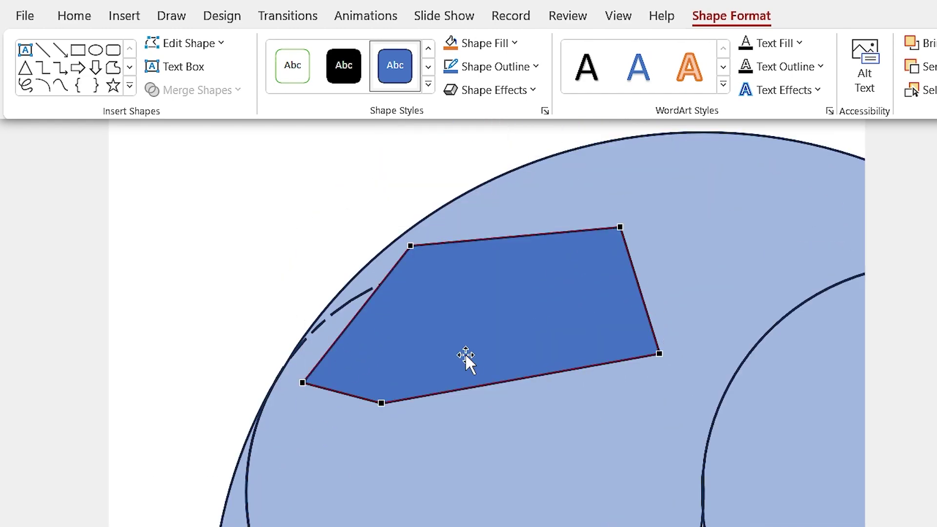
{"action": "left_click_drag", "start_coordinate": [302, 383], "coordinate": [287, 375]}
{"action": "left_click_drag", "start_coordinate": [381, 288], "coordinate": [309, 326]}
- Union the dark-blue freeform with the large swirl piece
{"action": "left_click", "coordinate": [267, 468]}
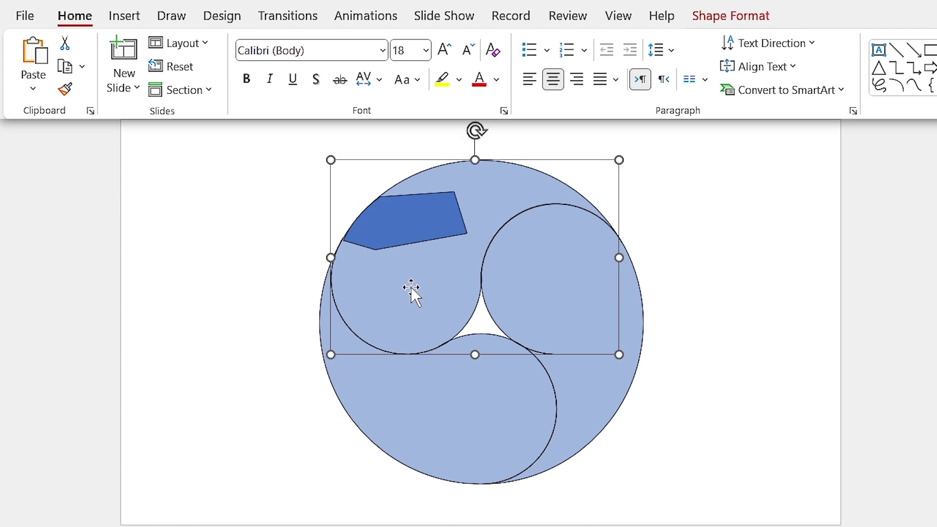
{"action": "left_click", "coordinate": [416, 231], "text": "shift"}
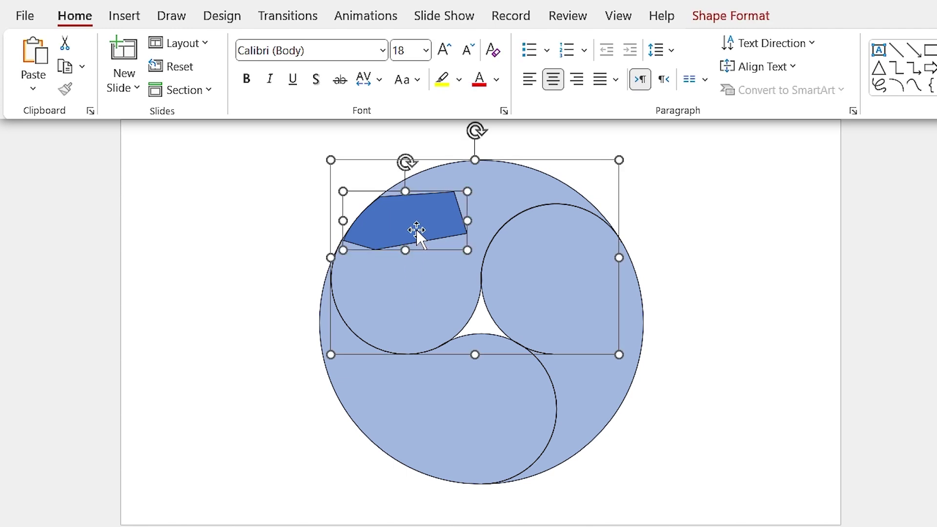
{"action": "left_click", "coordinate": [702, 18]}
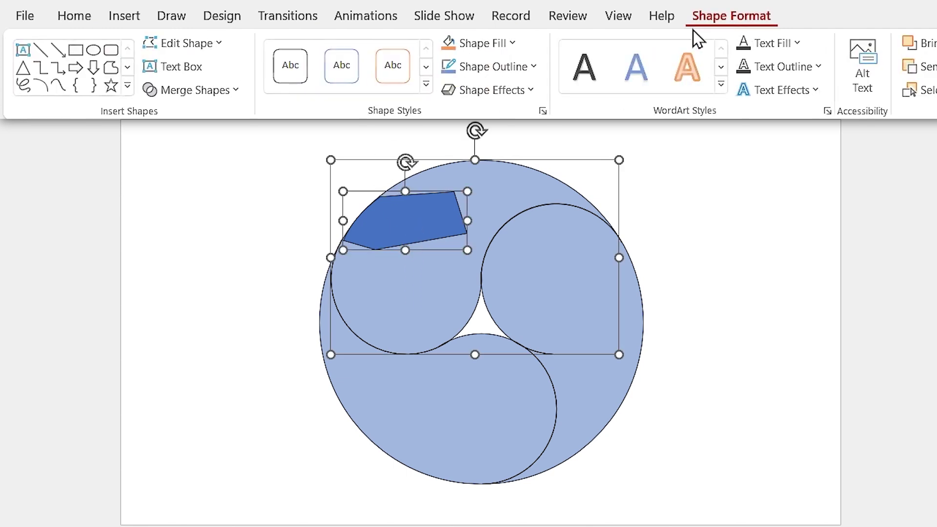
{"action": "left_click", "coordinate": [225, 93]}
{"action": "left_click", "coordinate": [219, 119]}
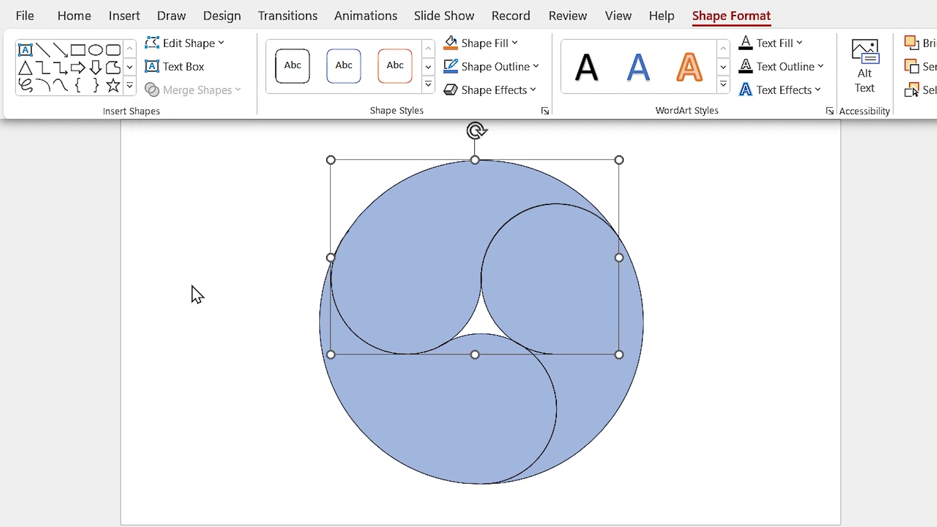
{"action": "left_click", "coordinate": [200, 312]}
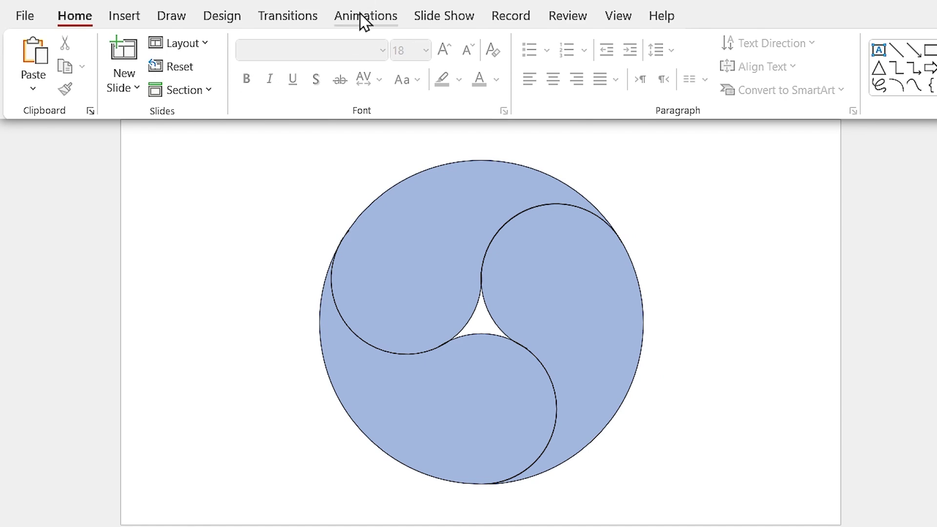
- Add a full-slide rectangle behind the swirl and fill it dark navy
{"action": "left_click", "coordinate": [124, 16]}
{"action": "left_click", "coordinate": [299, 54]}
{"action": "left_click", "coordinate": [317, 138]}
{"action": "left_click_drag", "start_coordinate": [136, 130], "coordinate": [829, 520]}
{"action": "right_click", "coordinate": [548, 297]}
{"action": "left_click", "coordinate": [634, 378]}
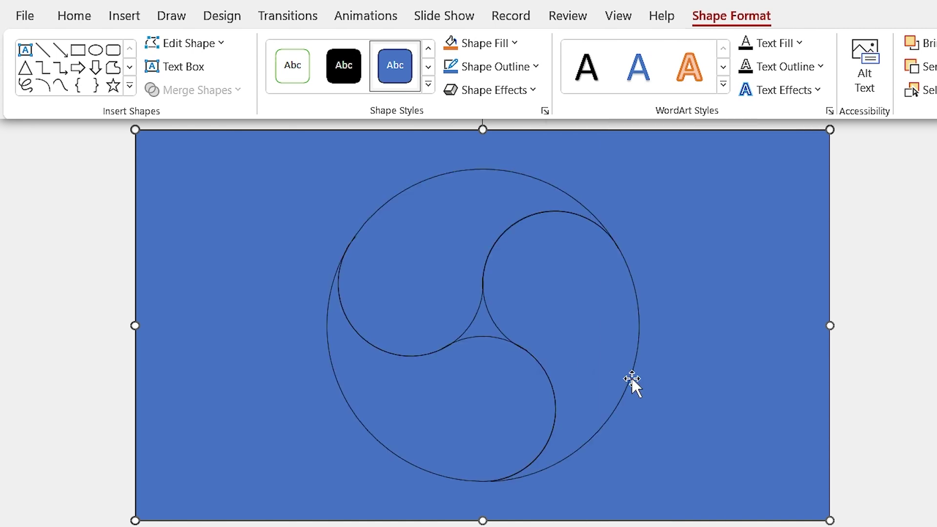
{"action": "left_click", "coordinate": [497, 51]}
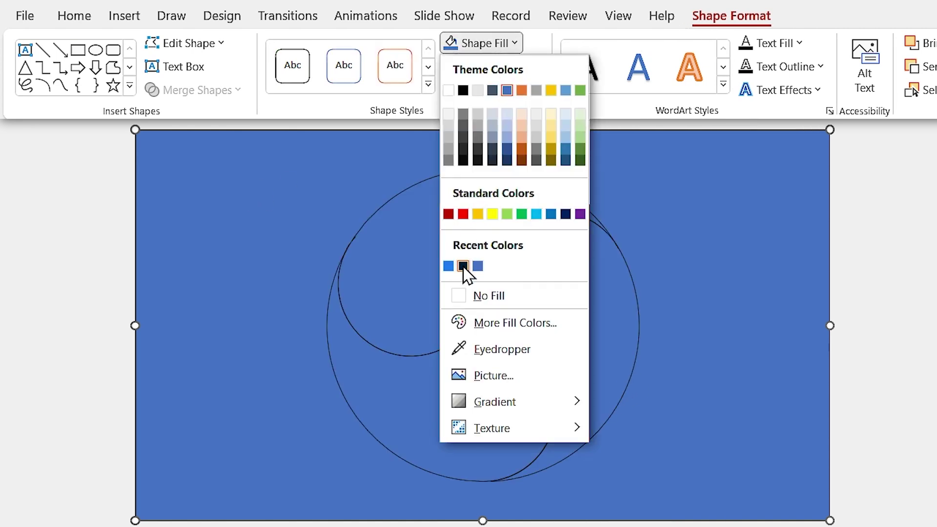
{"action": "left_click", "coordinate": [463, 266]}
{"action": "left_click", "coordinate": [713, 127]}
- Give all swirl pieces a grey fill and black 4½ pt outlines
{"action": "left_click_drag", "start_coordinate": [727, 125], "coordinate": [210, 525]}
{"action": "left_click", "coordinate": [725, 17]}
{"action": "left_click", "coordinate": [478, 43]}
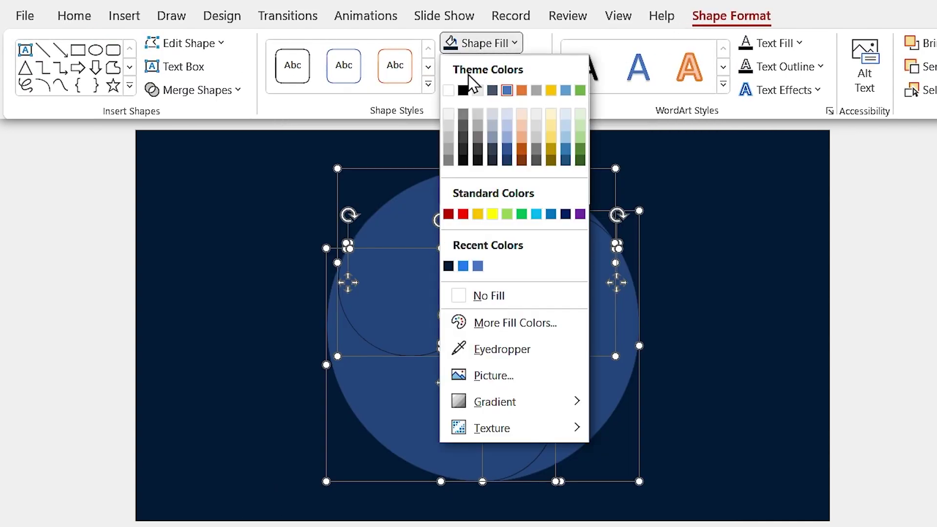
{"action": "left_click", "coordinate": [449, 114]}
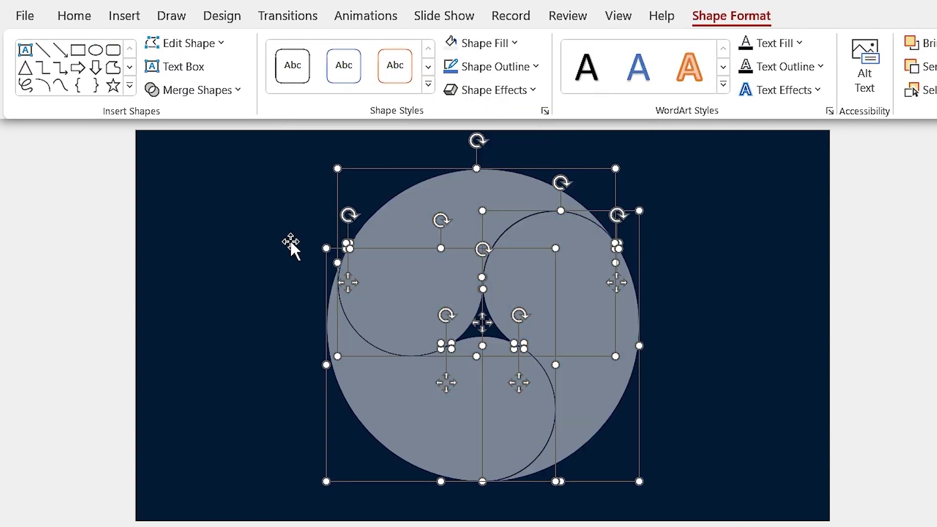
{"action": "left_click", "coordinate": [493, 66]}
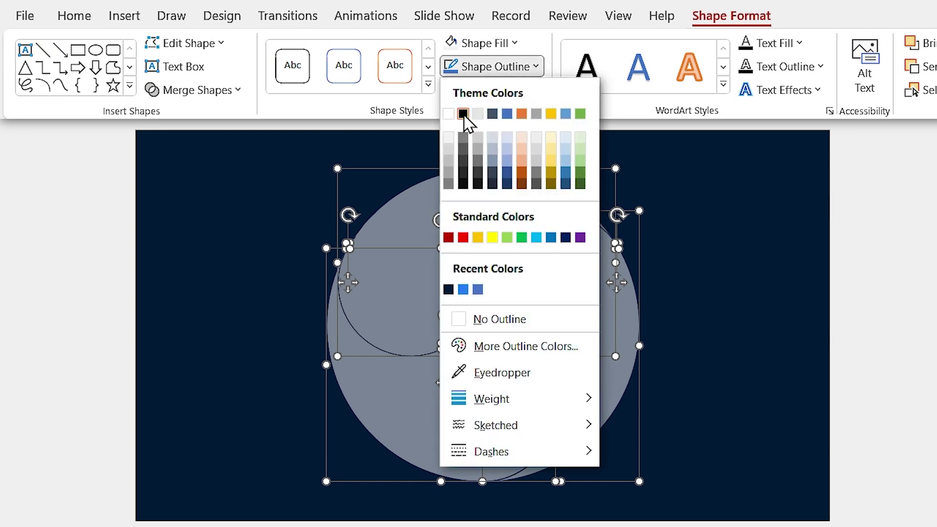
{"action": "left_click", "coordinate": [463, 114]}
{"action": "left_click", "coordinate": [493, 67]}
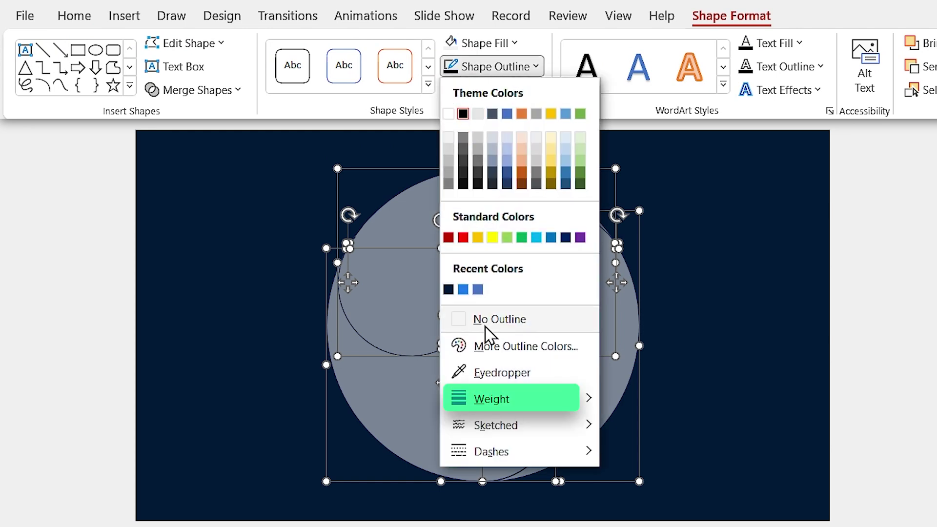
{"action": "mouse_move", "coordinate": [546, 405]}
{"action": "left_click", "coordinate": [669, 464]}
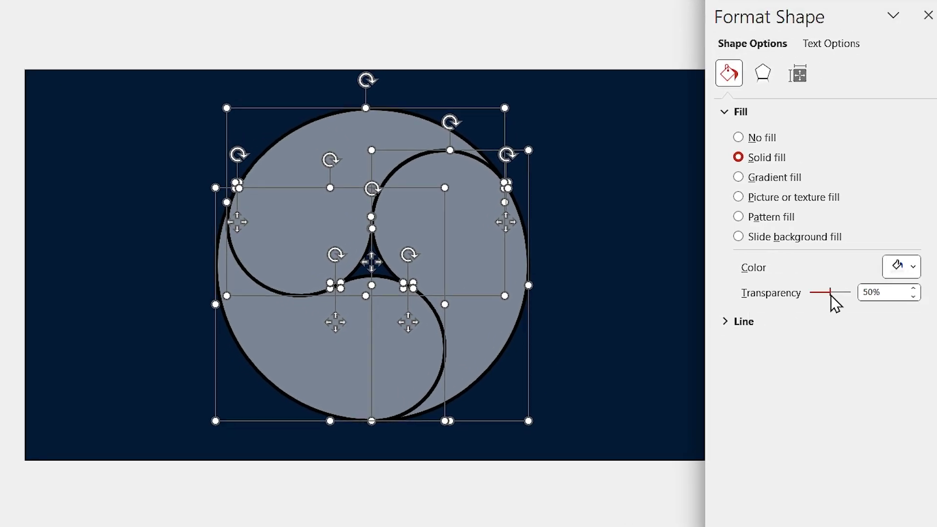
- Set the swirl fill to 0% transparency and the outline to 95% transparency
{"action": "left_click_drag", "start_coordinate": [831, 294], "coordinate": [804, 295]}
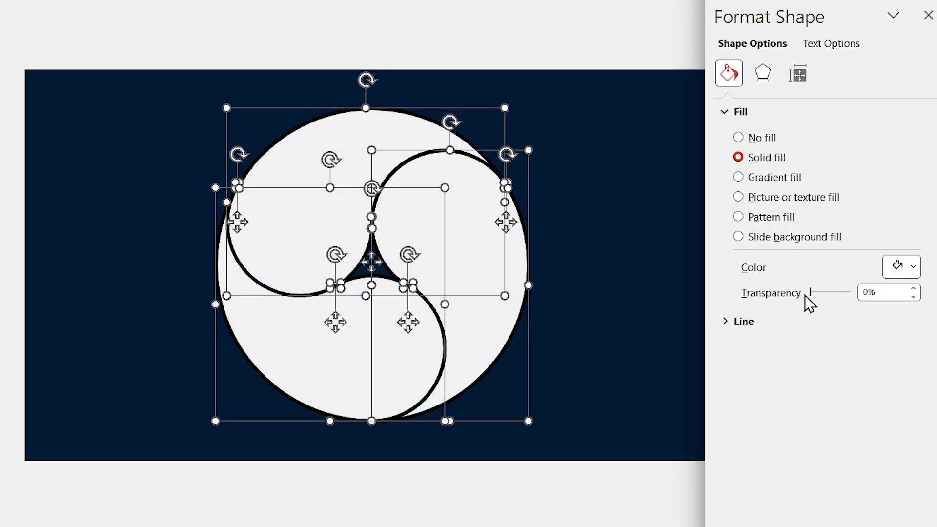
{"action": "left_click", "coordinate": [724, 112]}
{"action": "left_click", "coordinate": [727, 136]}
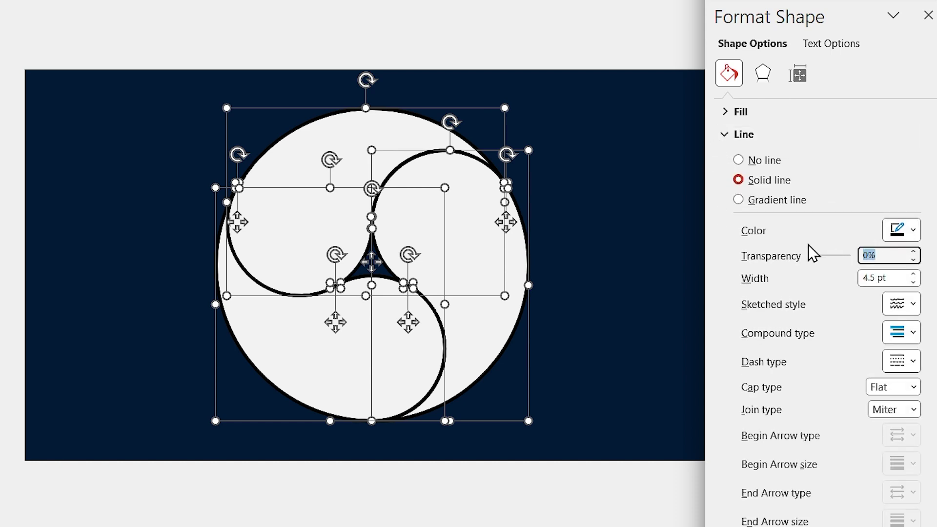
{"action": "type", "text": "95"}
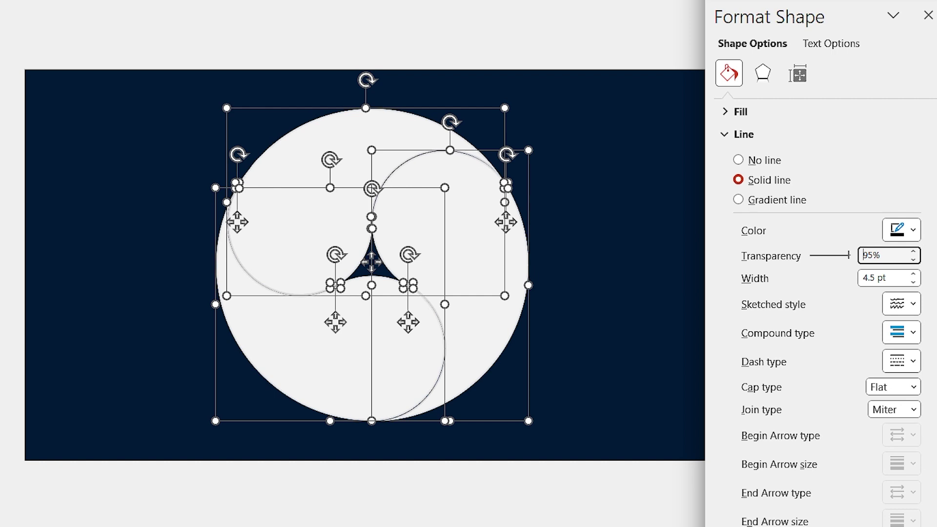
- Apply a light-blue inner shadow with 60 pt blur to the swirl pieces
{"action": "left_click", "coordinate": [763, 74]}
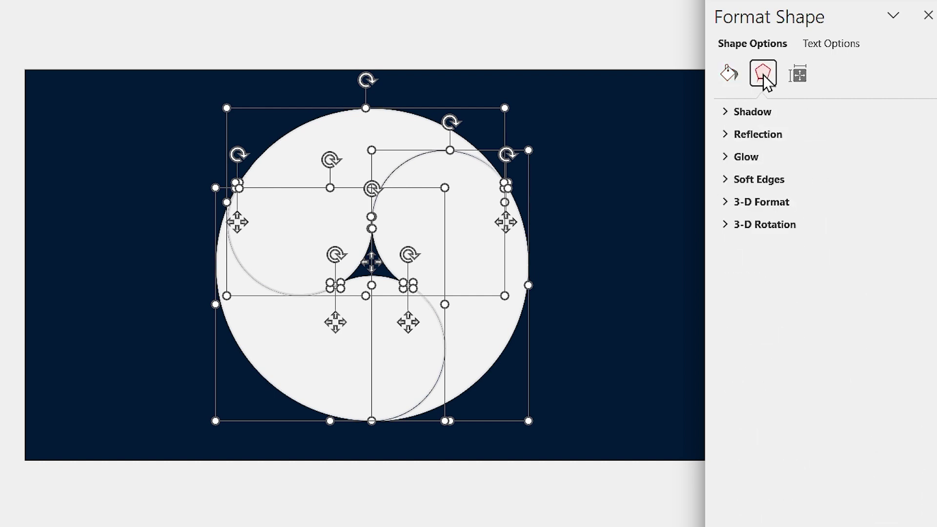
{"action": "left_click", "coordinate": [725, 112]}
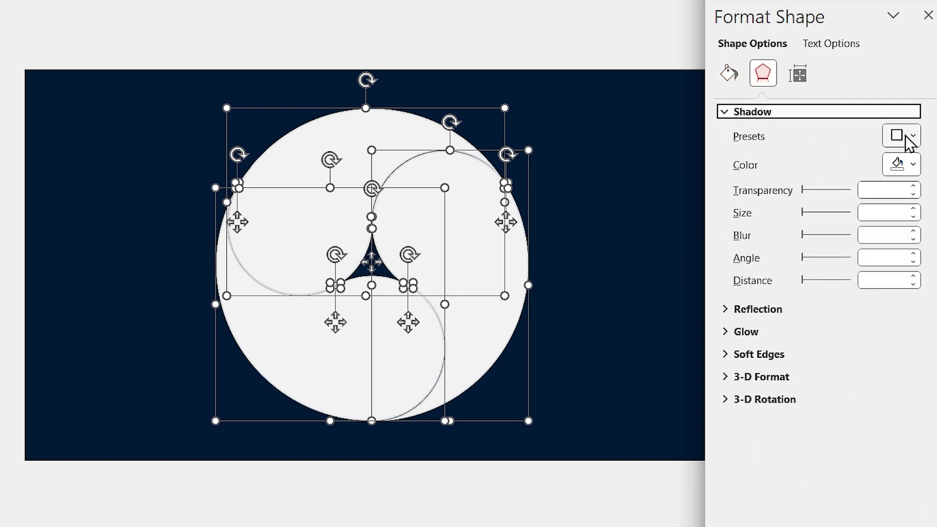
{"action": "left_click", "coordinate": [909, 139]}
{"action": "left_click", "coordinate": [863, 504]}
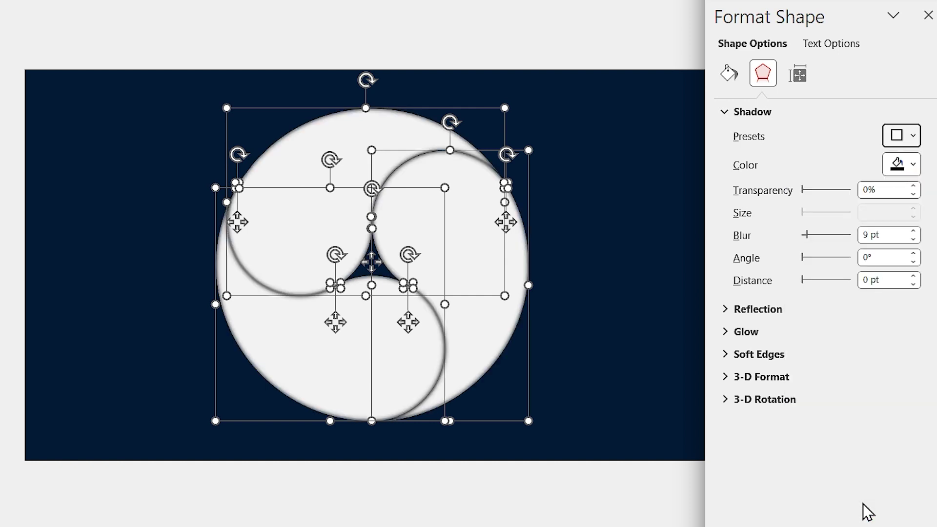
{"action": "left_click", "coordinate": [913, 166]}
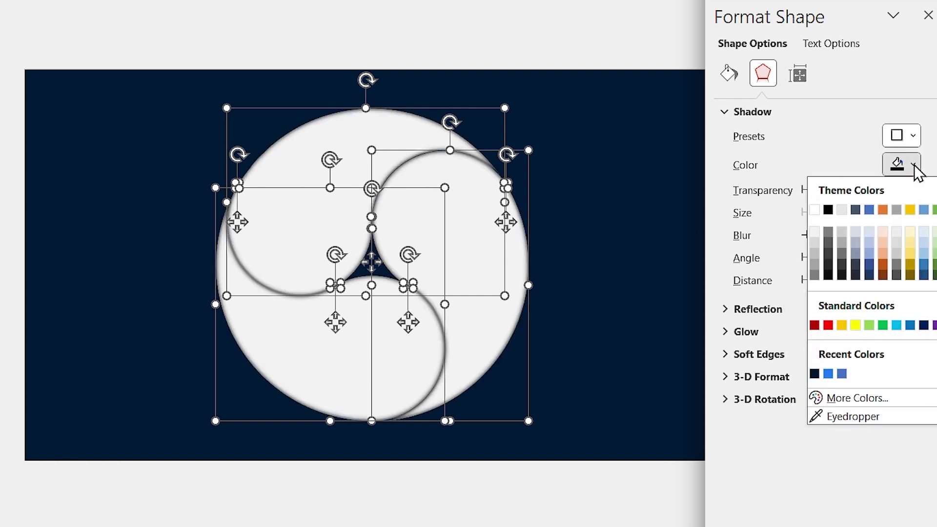
{"action": "left_click", "coordinate": [910, 325]}
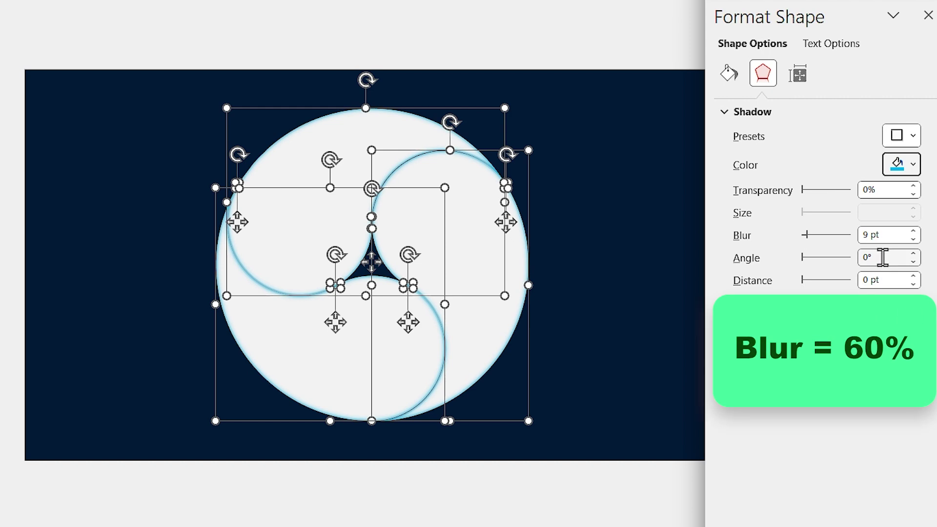
{"action": "left_click", "coordinate": [889, 234]}
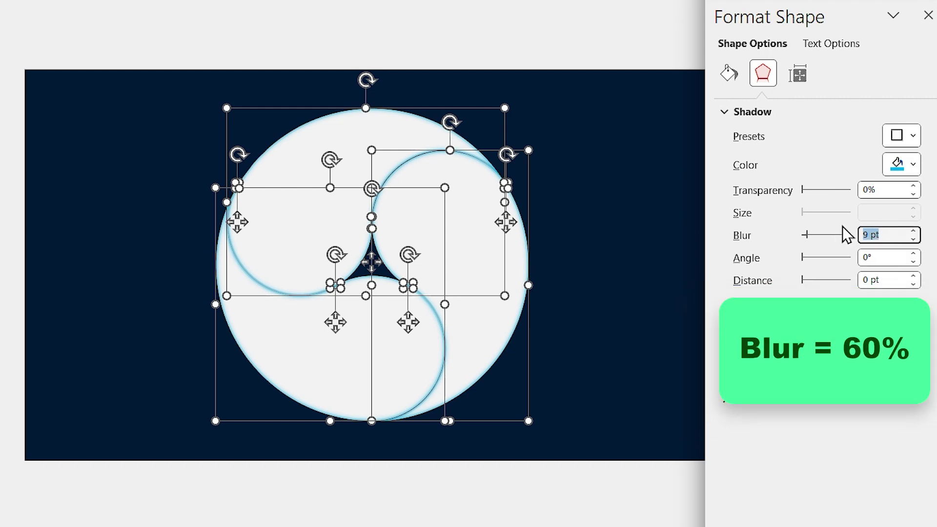
{"action": "type", "text": "60"}
{"action": "key", "text": "Return"}
- Select all the swirl pieces and group them into one object
{"action": "key", "text": "ctrl+g"}
{"action": "left_click", "coordinate": [576, 41]}
{"action": "left_click_drag", "start_coordinate": [612, 38], "coordinate": [162, 515]}
{"action": "key", "text": "ctrl+g"}
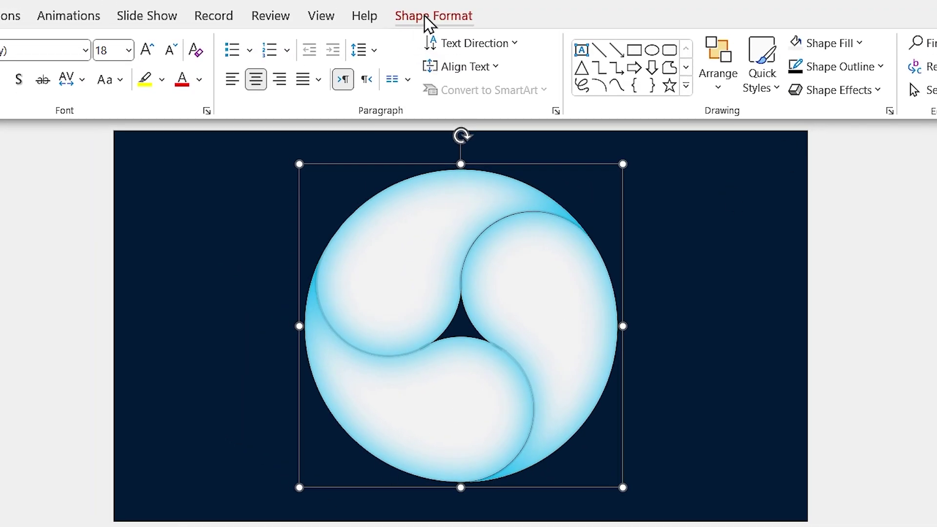
- Set the grouped swirl's height and width to 4.25 inches in the Size group
{"action": "left_click", "coordinate": [427, 20]}
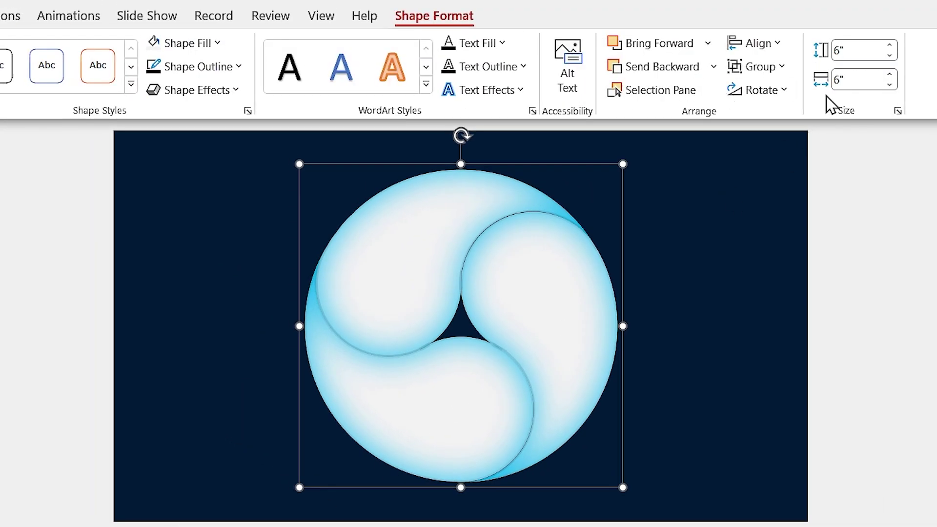
{"action": "type", "text": "4.25"}
{"action": "left_click", "coordinate": [852, 82]}
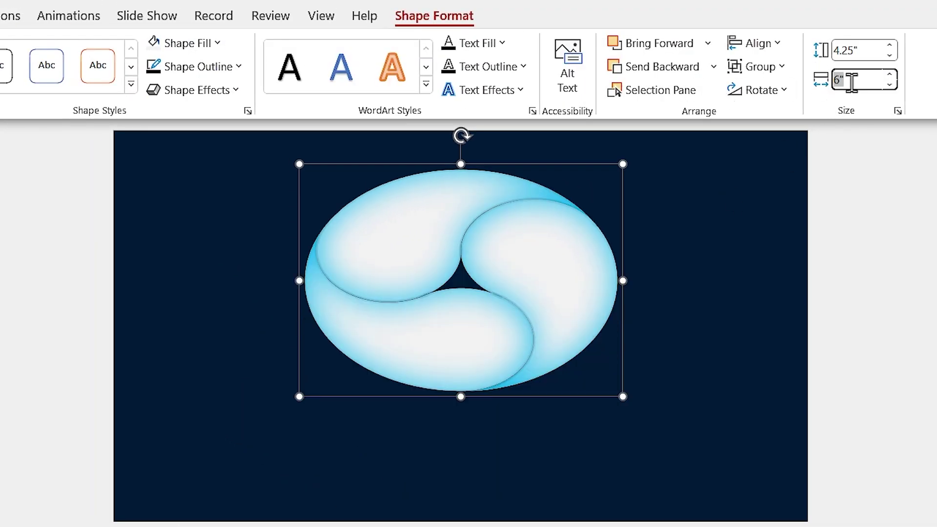
{"action": "type", "text": "4.25"}
{"action": "key", "text": "Return"}
{"action": "left_click", "coordinate": [697, 334]}
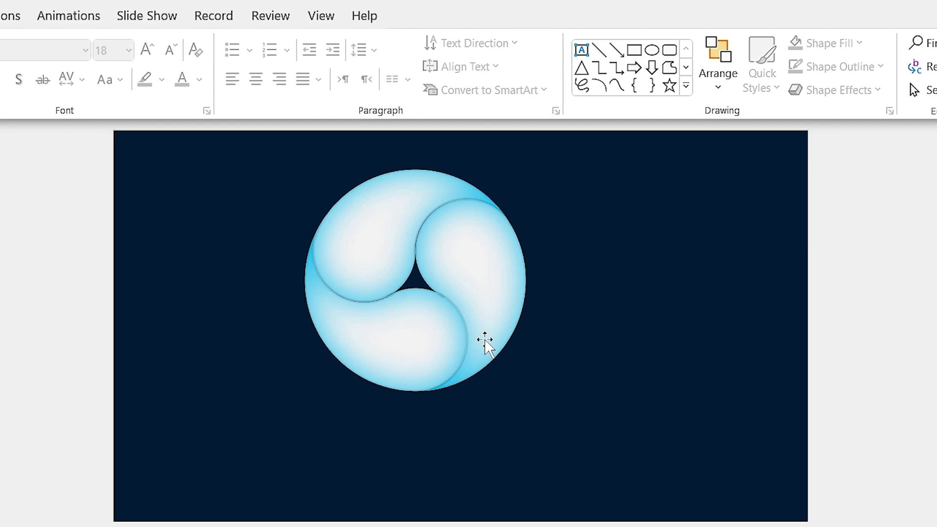
- Move the swirl left, then insert the magnifier, lungs and microscope icons
{"action": "left_click", "coordinate": [485, 342]}
{"action": "left_click_drag", "start_coordinate": [485, 339], "coordinate": [393, 357]}
{"action": "left_click", "coordinate": [129, 17]}
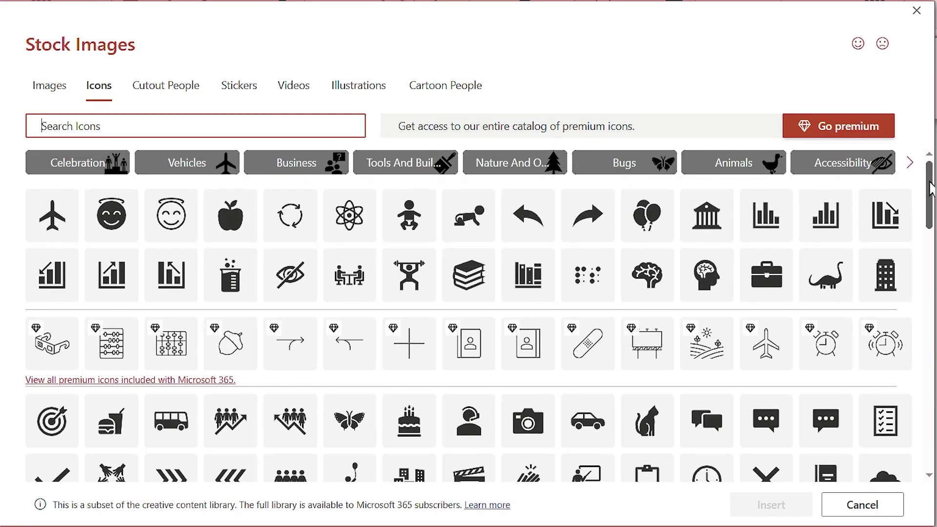
{"action": "left_click_drag", "start_coordinate": [929, 191], "coordinate": [929, 323]}
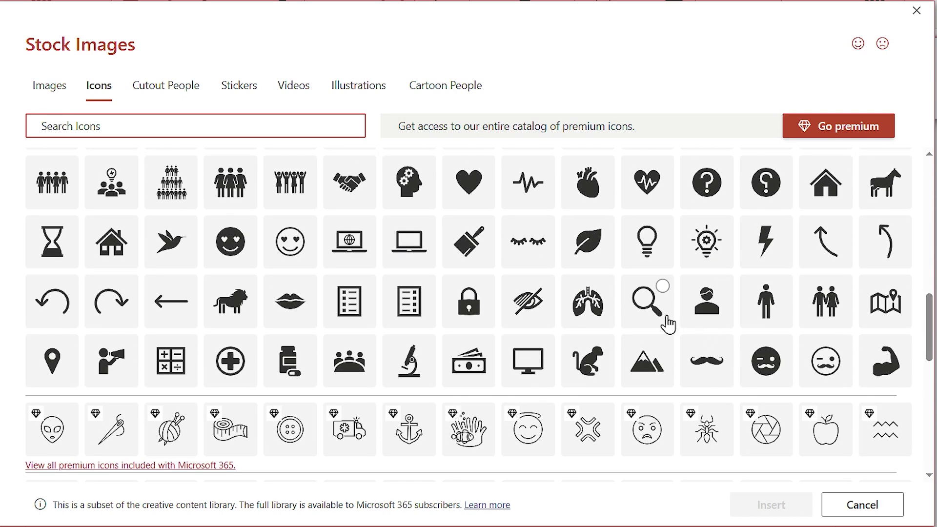
{"action": "left_click", "coordinate": [659, 318]}
{"action": "left_click", "coordinate": [588, 317]}
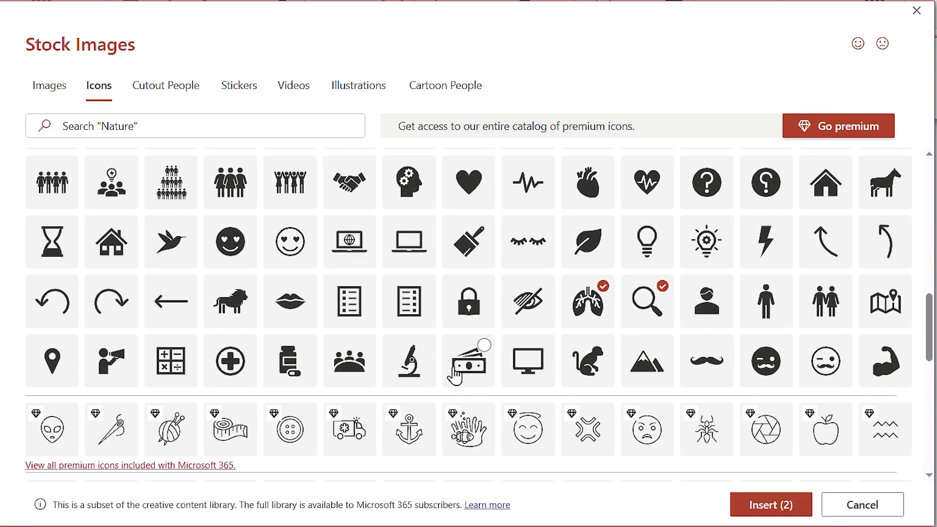
{"action": "left_click", "coordinate": [420, 380]}
{"action": "left_click", "coordinate": [771, 505]}
- Place the microscope, magnifier and lungs icons in the swirl's lobes, tilting the lungs
{"action": "left_click_drag", "start_coordinate": [452, 393], "coordinate": [287, 396]}
{"action": "left_click_drag", "start_coordinate": [468, 359], "coordinate": [246, 304]}
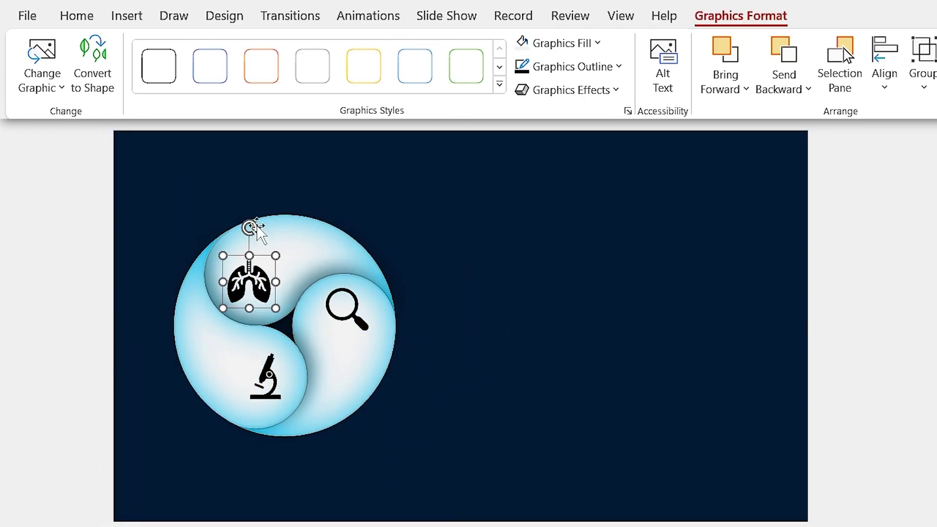
{"action": "left_click_drag", "start_coordinate": [249, 216], "coordinate": [240, 228]}
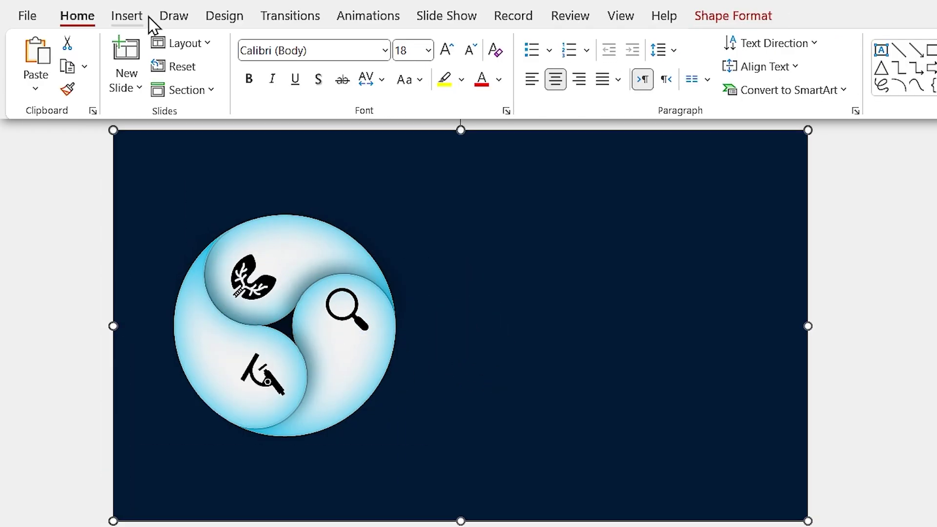
- Add the RESULT, RESEARCH and DATA ANALYSIS labels, then group and rotate the whole diagram
{"action": "left_click", "coordinate": [126, 20]}
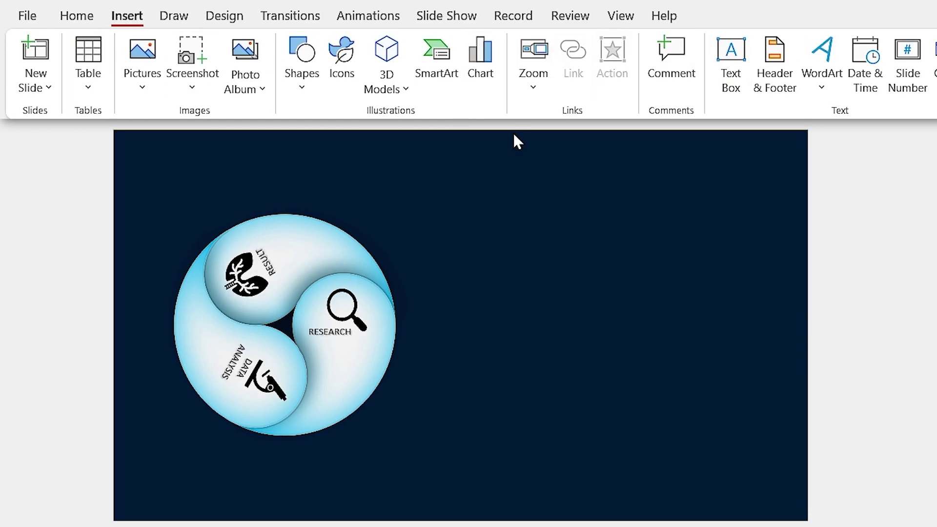
{"action": "left_click_drag", "start_coordinate": [517, 120], "coordinate": [101, 526]}
{"action": "key", "text": "ctrl+g"}
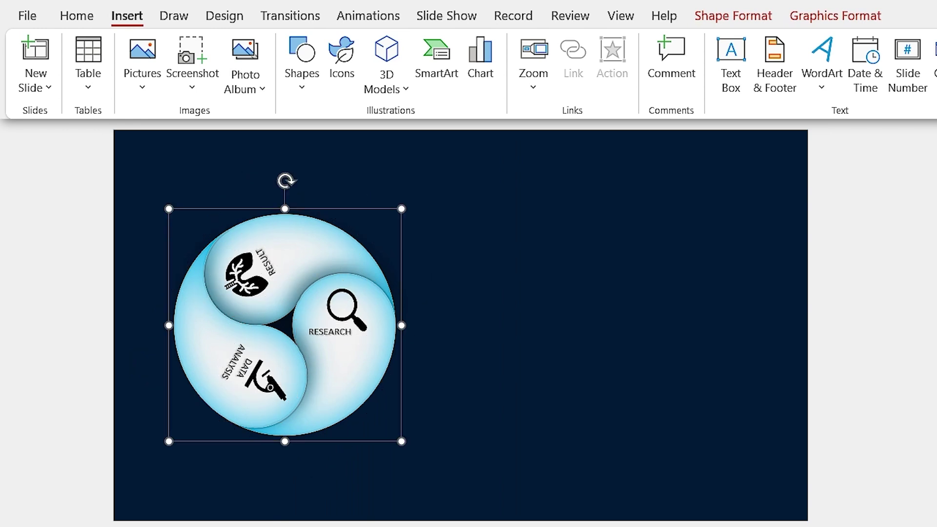
{"action": "left_click_drag", "start_coordinate": [285, 184], "coordinate": [297, 233]}
{"action": "key", "text": "Escape"}
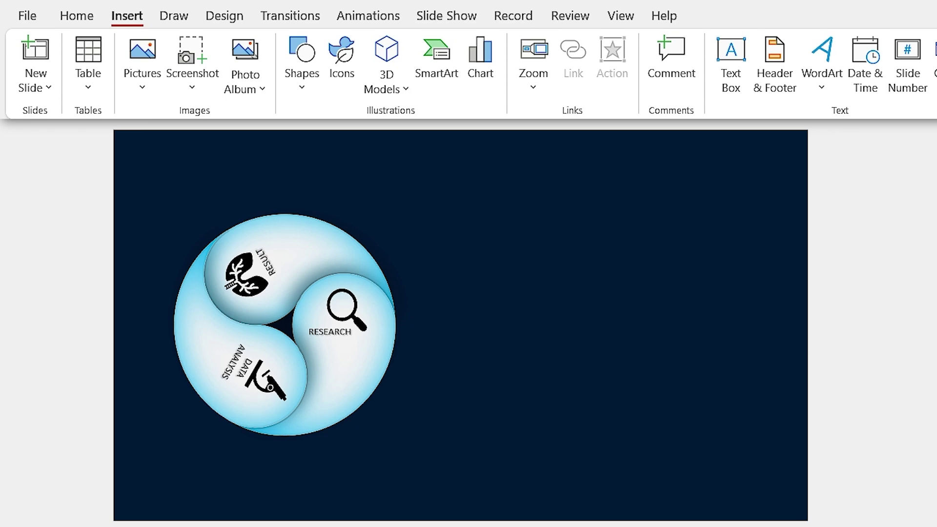
- Reduce the navy backdrop rectangle's height to 3.75 inches
{"action": "left_click", "coordinate": [445, 479]}
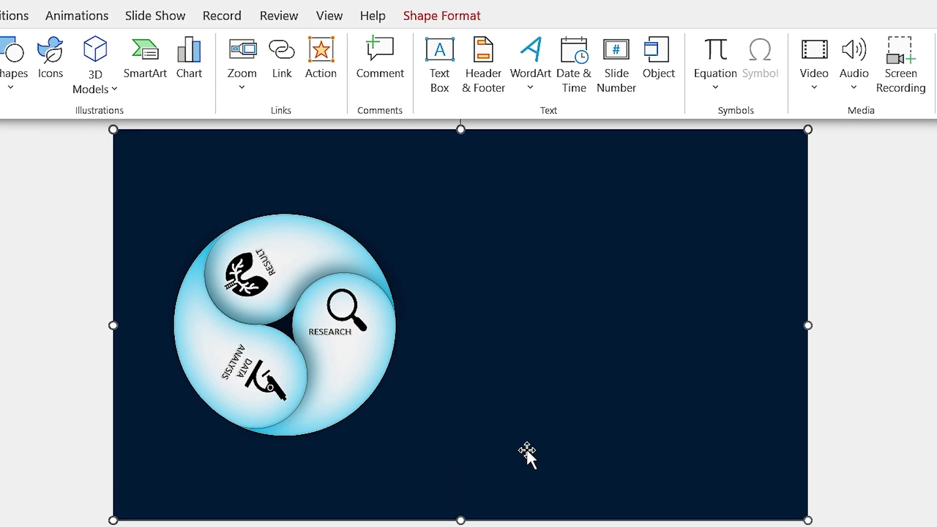
{"action": "left_click", "coordinate": [444, 18]}
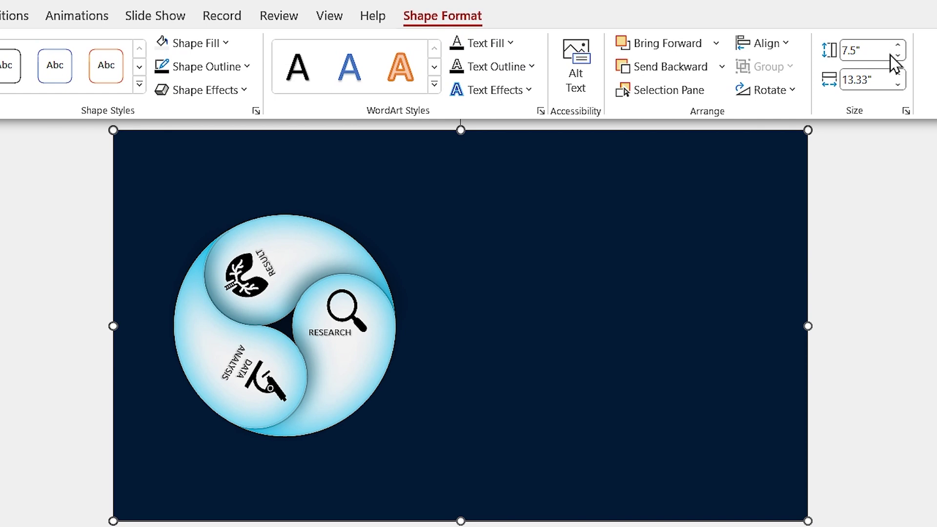
{"action": "left_click", "coordinate": [874, 46]}
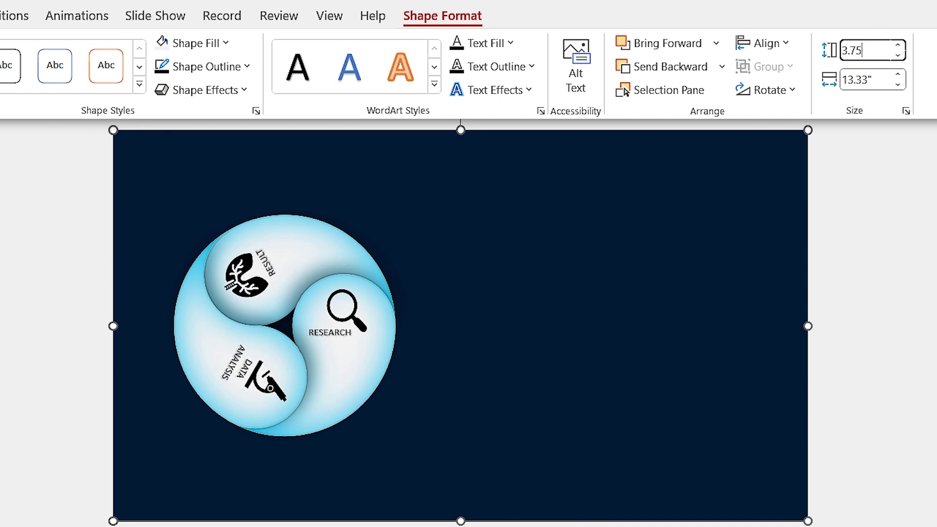
{"action": "type", "text": "3.75"}
{"action": "key", "text": "Return"}
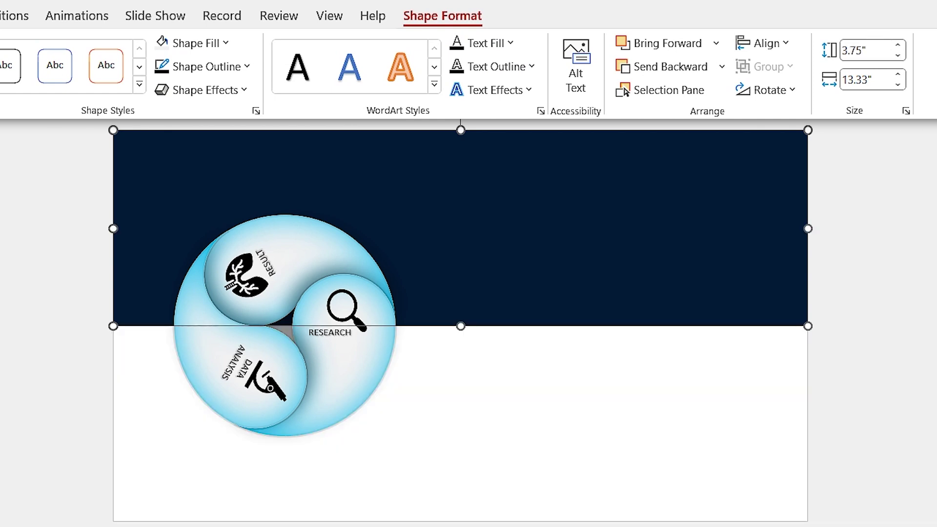
- Duplicate the navy rectangle and align the copy to the slide's bottom edge
{"action": "left_click", "coordinate": [681, 388]}
{"action": "left_click", "coordinate": [551, 249]}
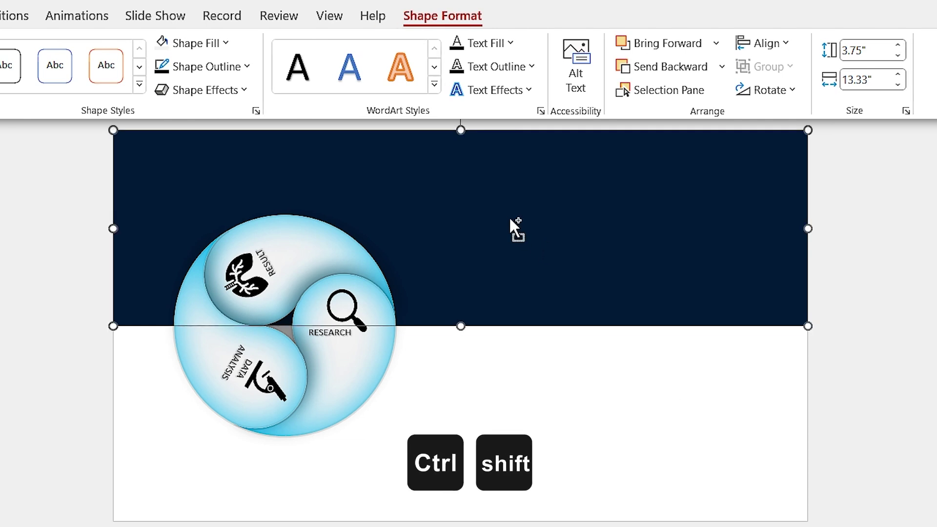
{"action": "left_click_drag", "start_coordinate": [510, 218], "coordinate": [499, 360]}
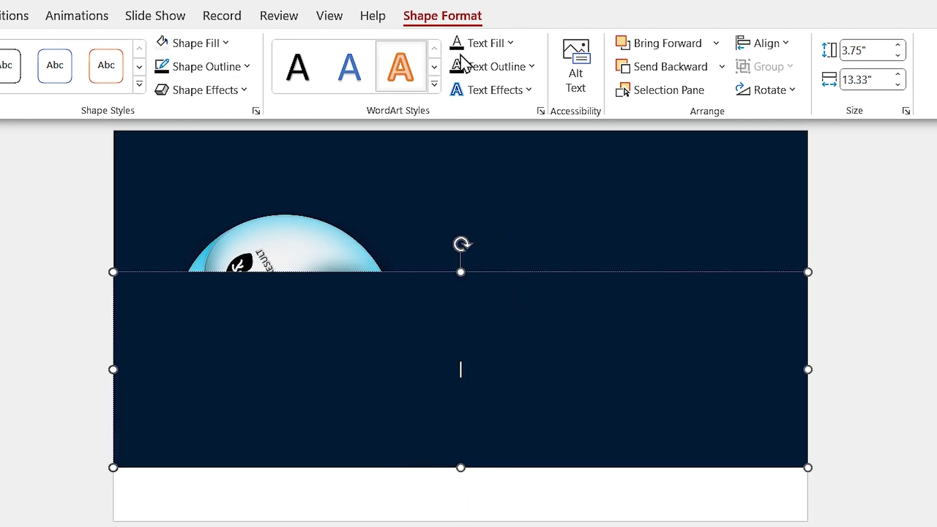
{"action": "left_click", "coordinate": [768, 45]}
{"action": "left_click", "coordinate": [772, 203]}
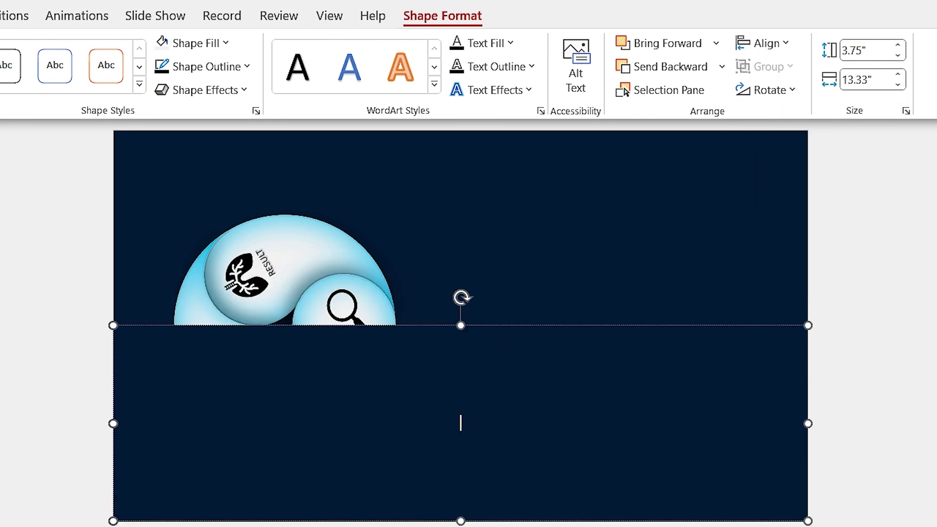
- Send the bottom rectangle behind the swirl and fill it bright blue
{"action": "right_click", "coordinate": [525, 370]}
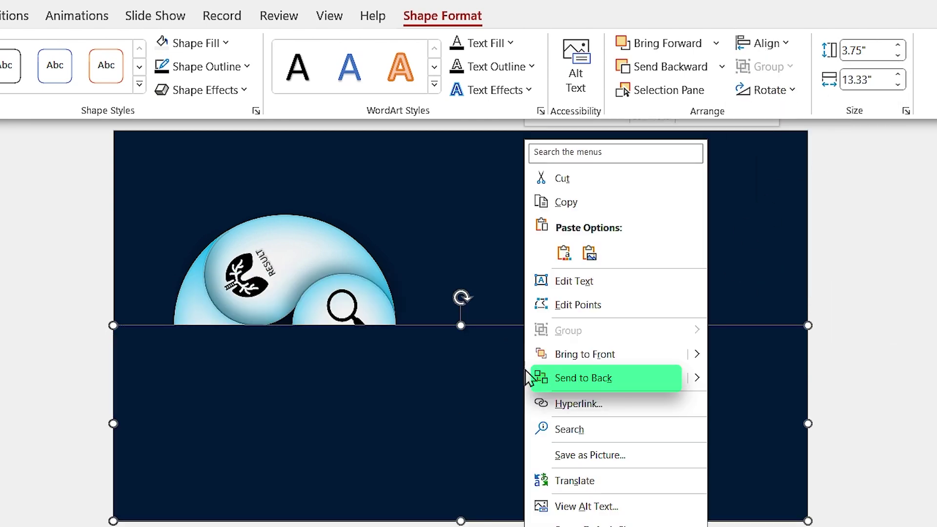
{"action": "left_click", "coordinate": [580, 379]}
{"action": "left_click", "coordinate": [222, 45]}
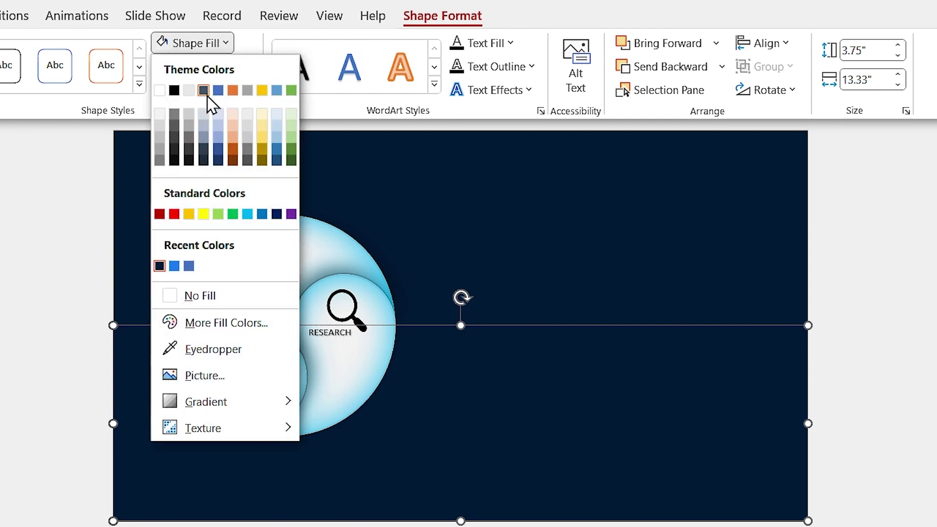
{"action": "left_click", "coordinate": [175, 268]}
{"action": "key", "text": "Escape"}
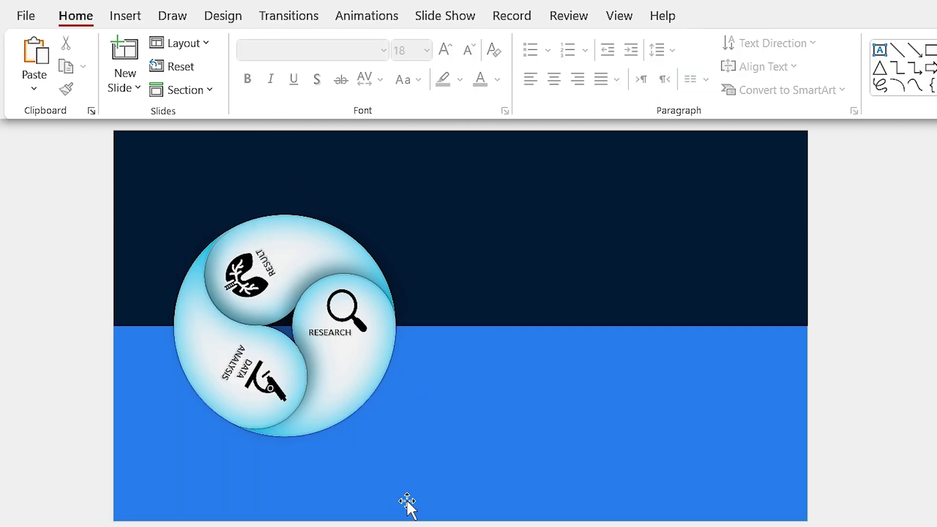
- Draw a large rounded rectangle, centre it vertically, and give it a gradient fill
{"action": "left_click", "coordinate": [126, 16]}
{"action": "left_click", "coordinate": [295, 86]}
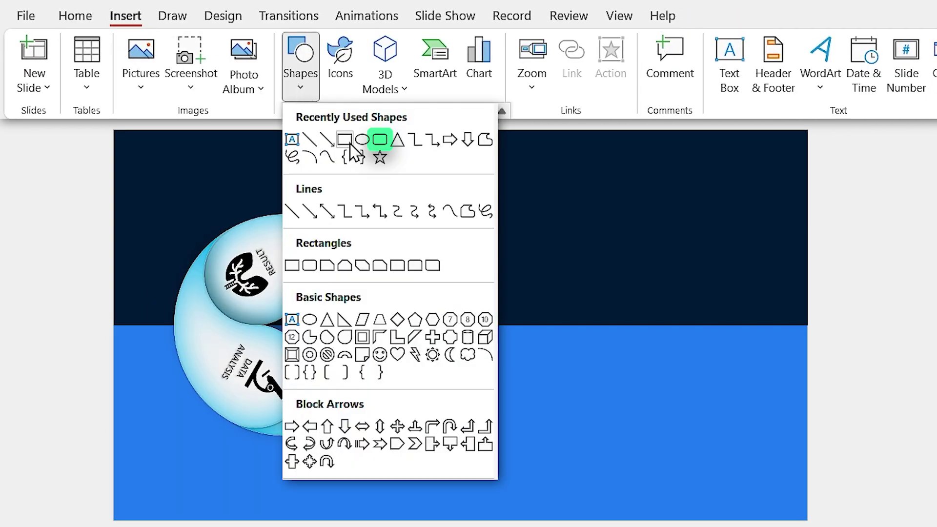
{"action": "left_click", "coordinate": [379, 140]}
{"action": "mouse_move", "coordinate": [156, 187]}
{"action": "left_mouse_down"}
{"action": "mouse_move", "coordinate": [178, 296]}
{"action": "mouse_move", "coordinate": [729, 448]}
{"action": "left_mouse_up"}
{"action": "left_click", "coordinate": [771, 43]}
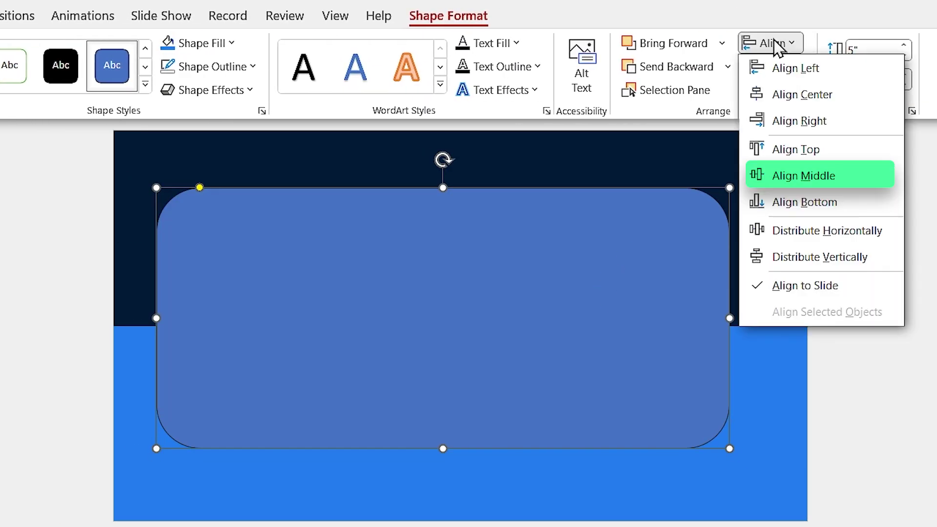
{"action": "left_click", "coordinate": [802, 176]}
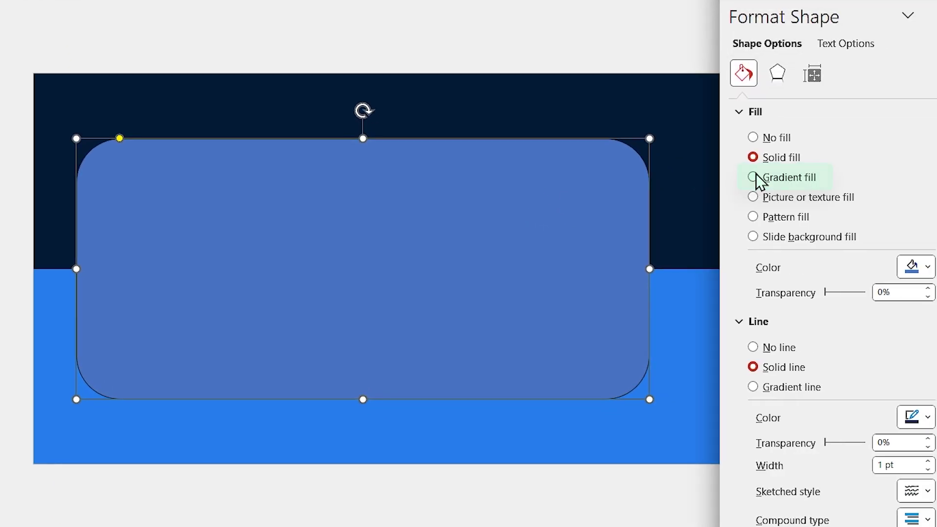
{"action": "left_click", "coordinate": [754, 178]}
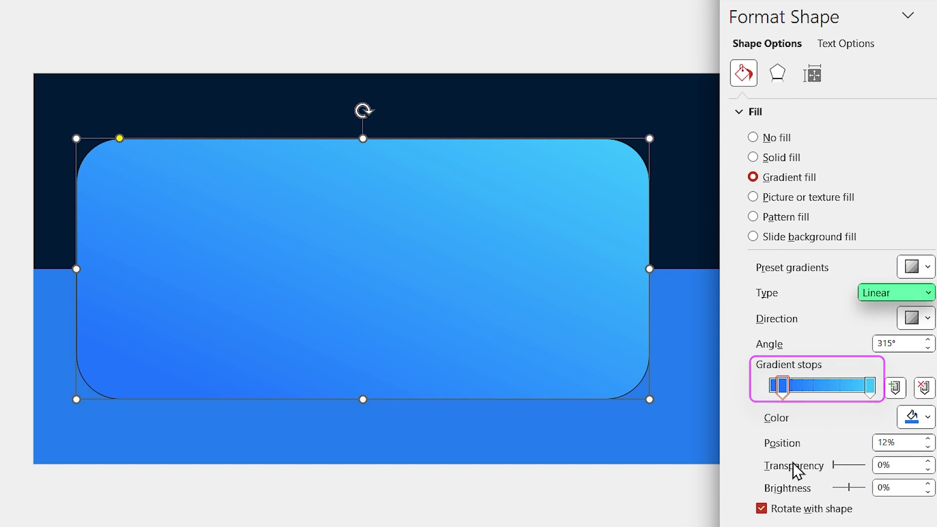
- Send the rounded panel and both backdrop bands behind the swirl graphic
{"action": "left_click", "coordinate": [675, 339], "text": "ctrl"}
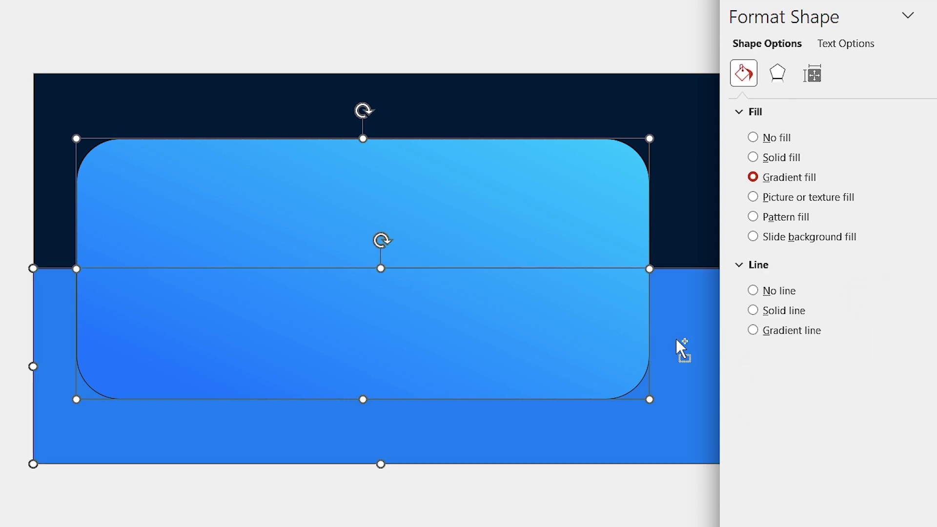
{"action": "left_click", "coordinate": [671, 201], "text": "ctrl"}
{"action": "right_click", "coordinate": [655, 203]}
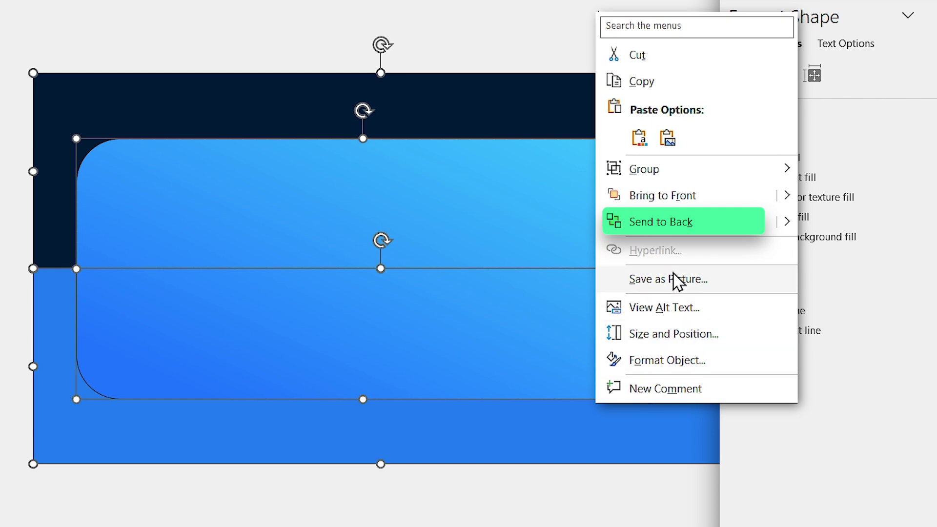
{"action": "left_click", "coordinate": [677, 228]}
- Apply an outer shadow preset to the gradient panel: transparency 0, blur 60, distance 12
{"action": "key", "text": "Escape"}
{"action": "left_click", "coordinate": [611, 262]}
{"action": "left_click", "coordinate": [777, 76]}
{"action": "left_click", "coordinate": [915, 137]}
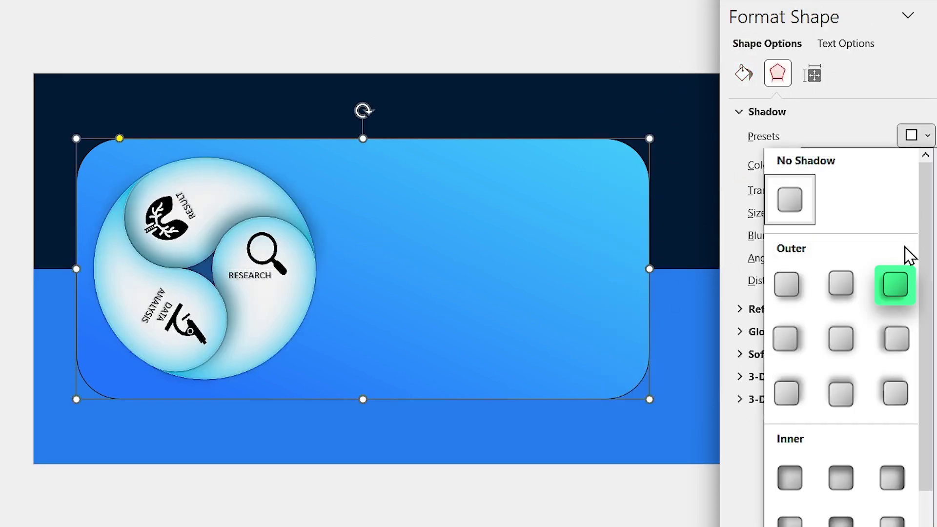
{"action": "left_click", "coordinate": [900, 279]}
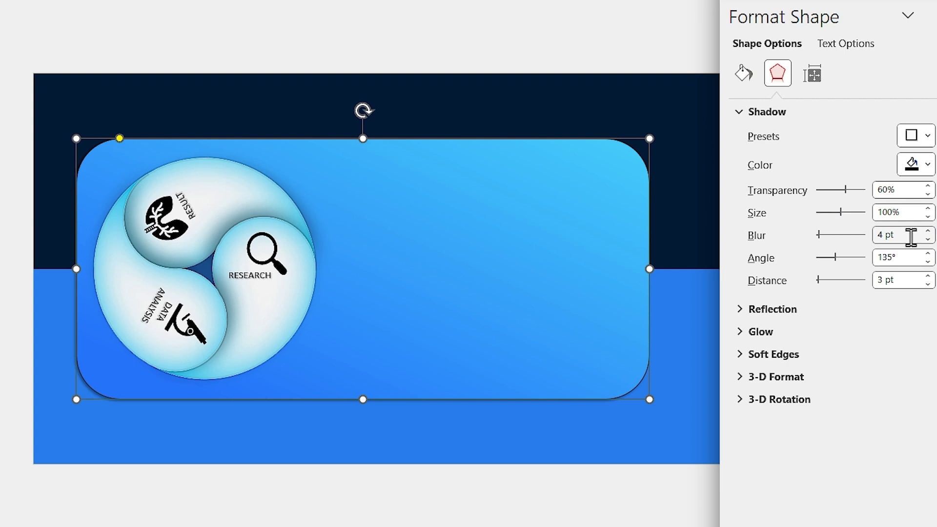
{"action": "double_click", "coordinate": [875, 189]}
{"action": "type", "text": "0"}
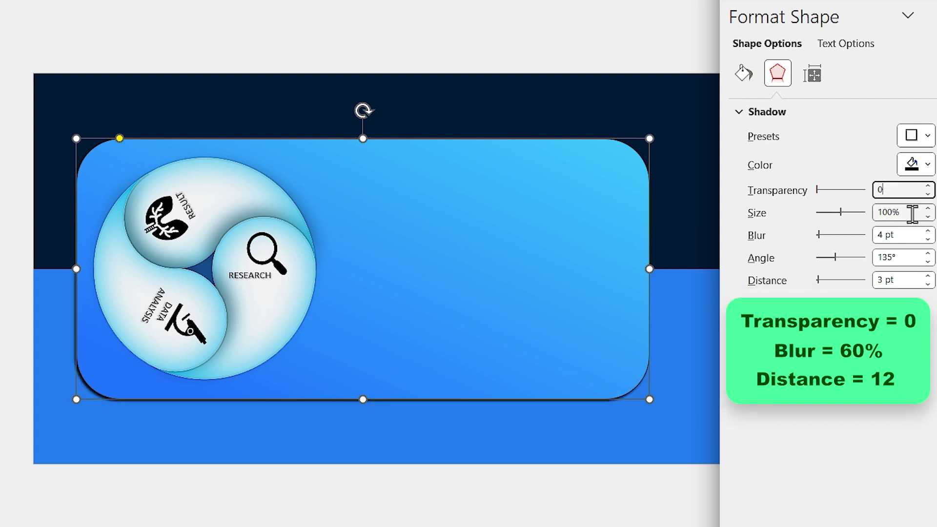
{"action": "left_click_drag", "start_coordinate": [909, 236], "coordinate": [834, 239]}
{"action": "type", "text": "60"}
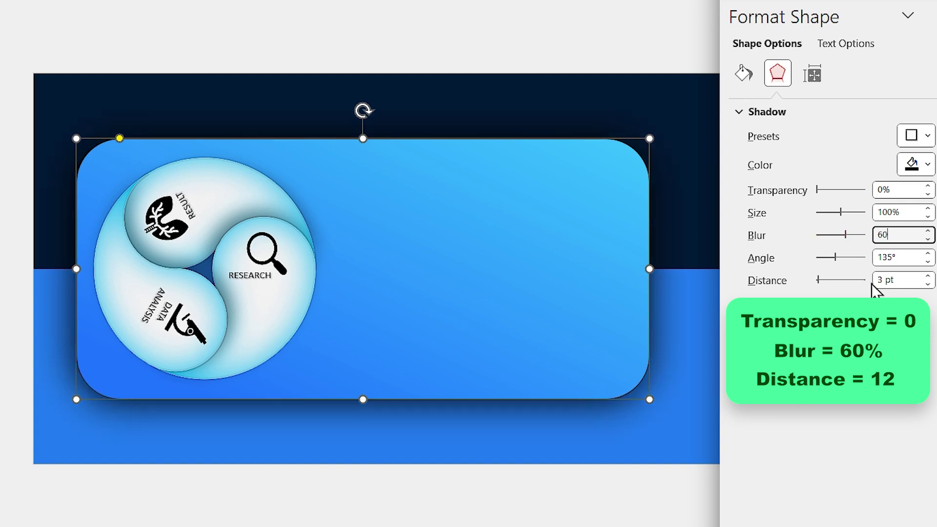
{"action": "left_click_drag", "start_coordinate": [902, 282], "coordinate": [836, 286]}
{"action": "type", "text": "12"}
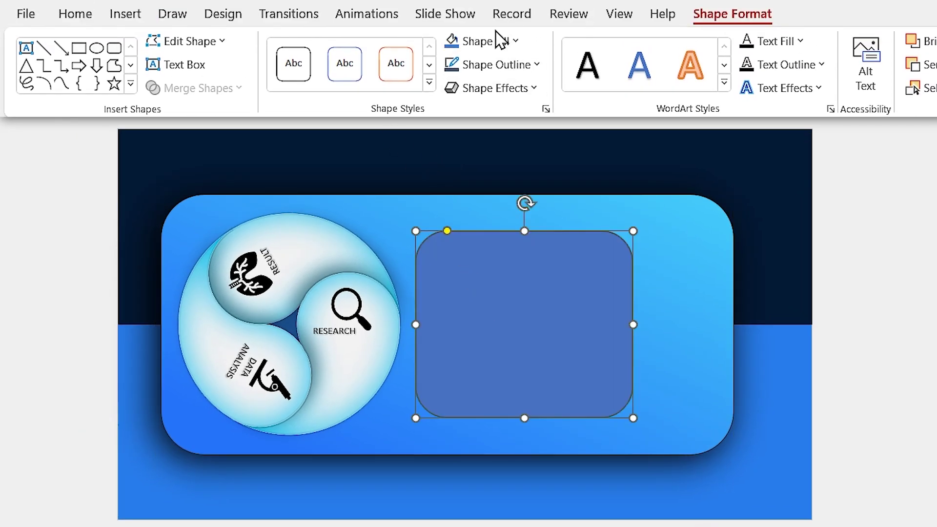
- Make the inner rounded box hollow with a white outline, then draw a tall right-side rectangle
{"action": "left_click", "coordinate": [499, 43]}
{"action": "left_click", "coordinate": [488, 293]}
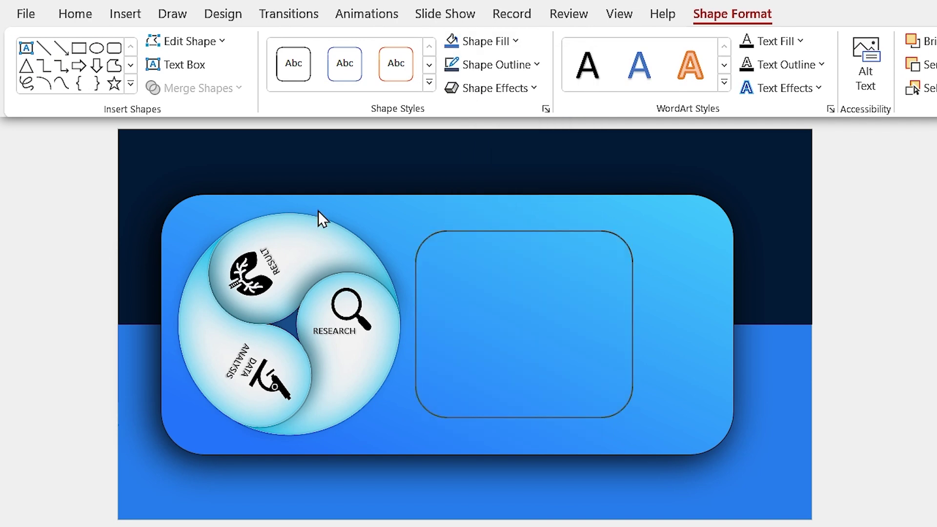
{"action": "left_click", "coordinate": [488, 74]}
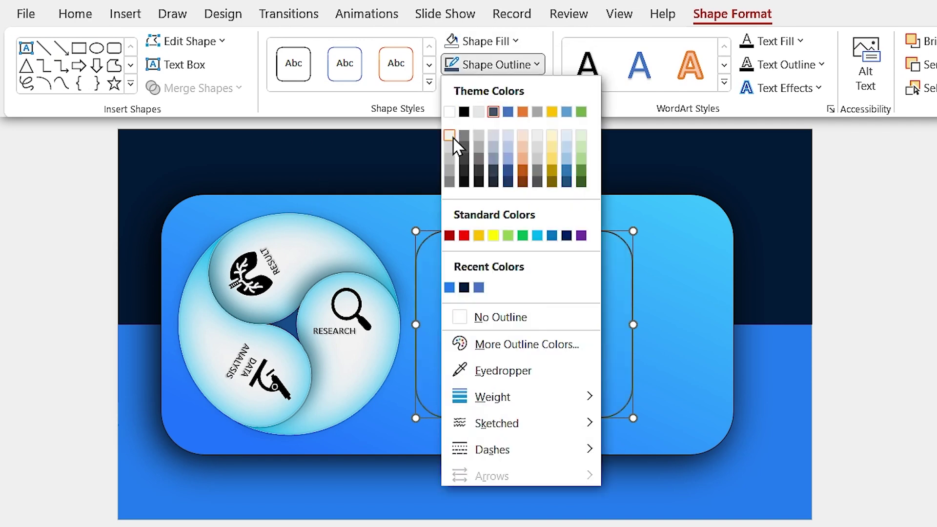
{"action": "left_click", "coordinate": [456, 134]}
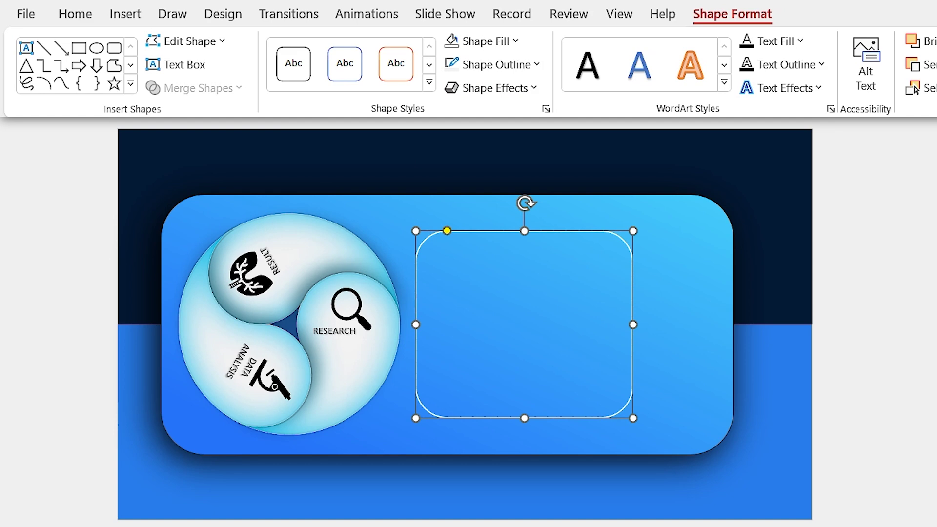
{"action": "left_click_drag", "start_coordinate": [552, 128], "coordinate": [745, 519]}
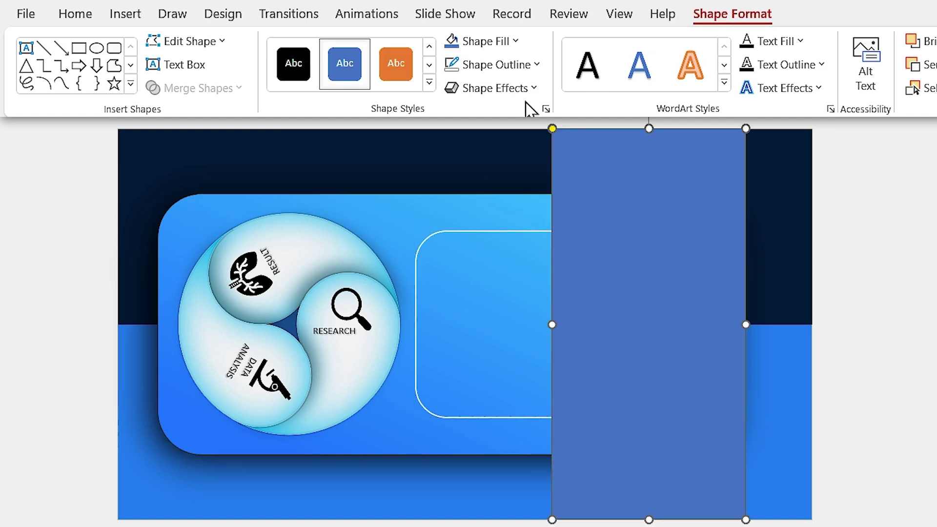
- Fill the tall rectangle with the background's navy using the eyedropper
{"action": "left_click", "coordinate": [505, 41]}
{"action": "left_click", "coordinate": [498, 347]}
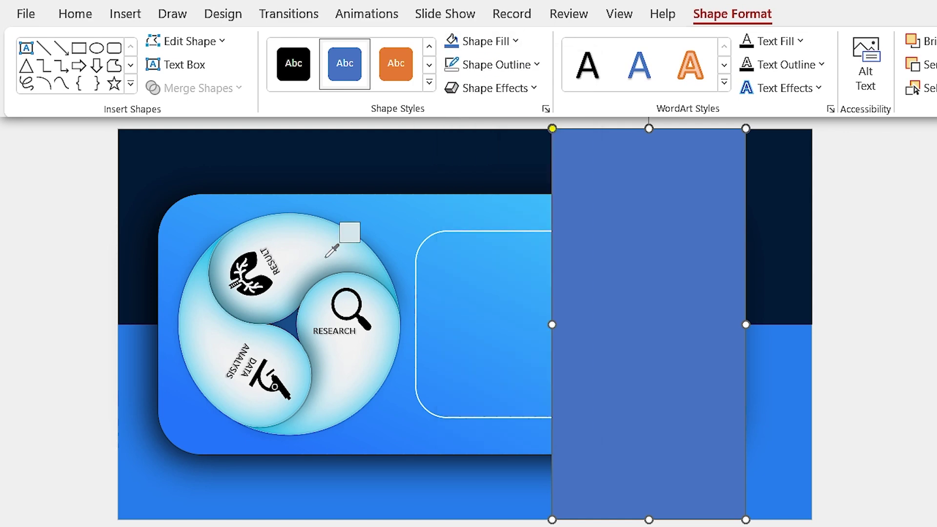
{"action": "left_click", "coordinate": [379, 167]}
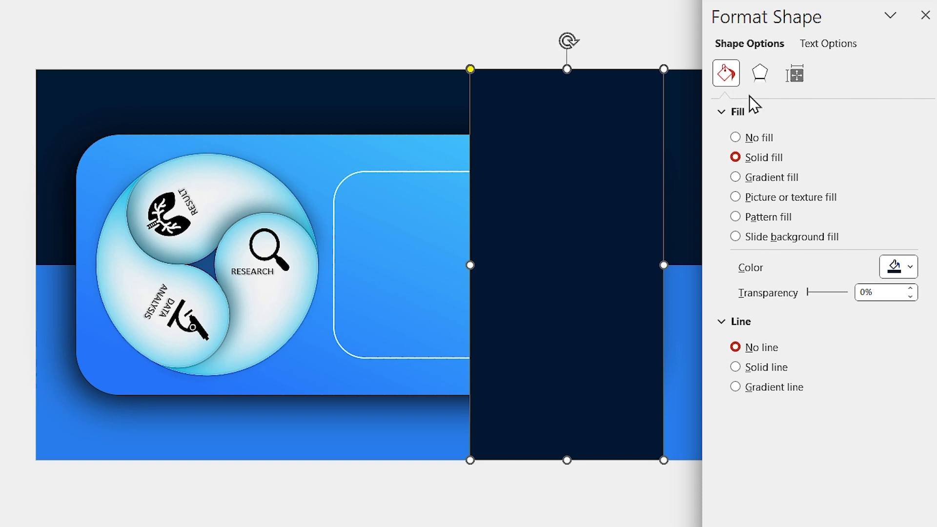
- Give the rectangle an outer shadow with blur 25, distance 12 and 12% transparency
{"action": "left_click", "coordinate": [760, 74]}
{"action": "left_click", "coordinate": [898, 136]}
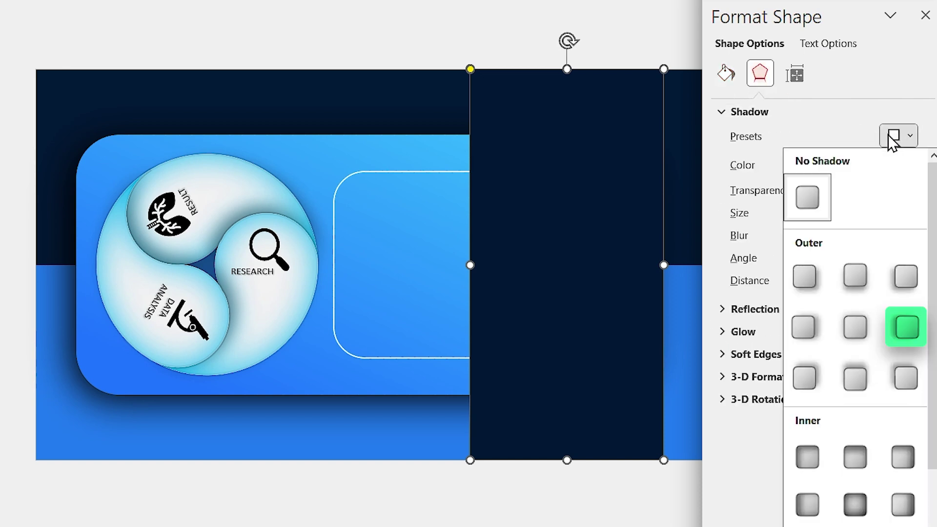
{"action": "left_click", "coordinate": [906, 332]}
{"action": "double_click", "coordinate": [882, 234]}
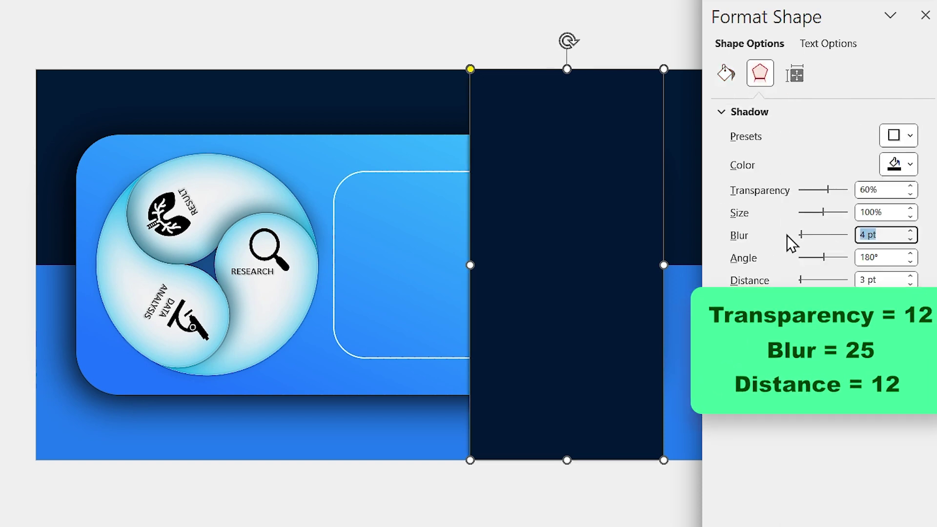
{"action": "type", "text": "25"}
{"action": "double_click", "coordinate": [882, 279]}
{"action": "type", "text": "12"}
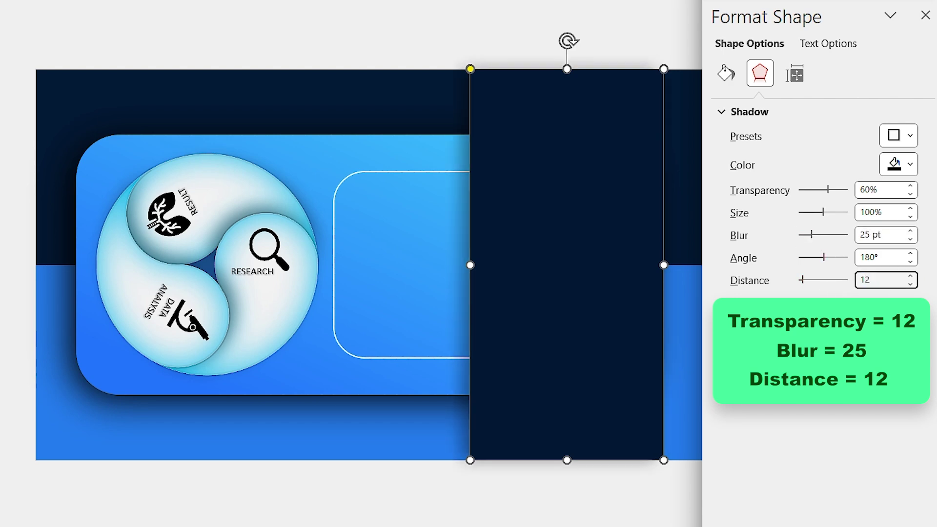
{"action": "left_click_drag", "start_coordinate": [829, 192], "coordinate": [806, 194]}
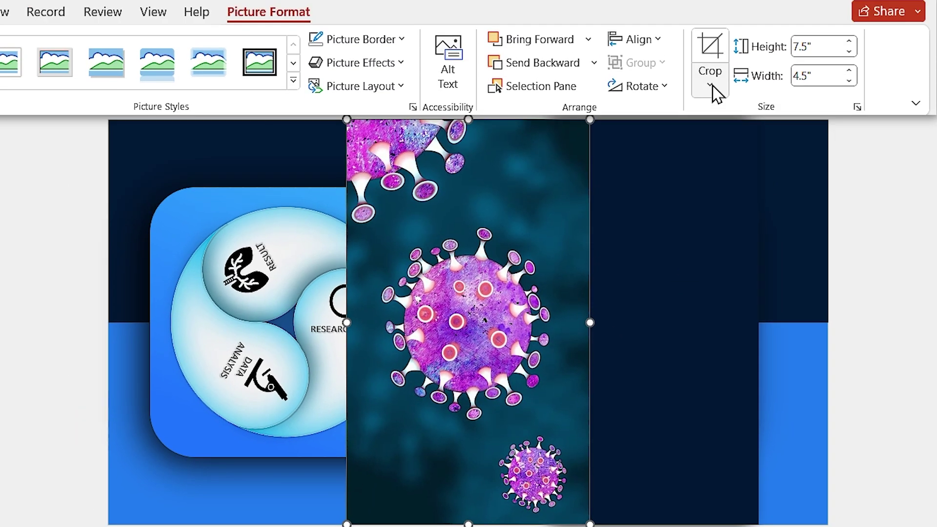
- Crop the virus picture to a 4:5 aspect ratio and reframe the virus
{"action": "left_click", "coordinate": [724, 20]}
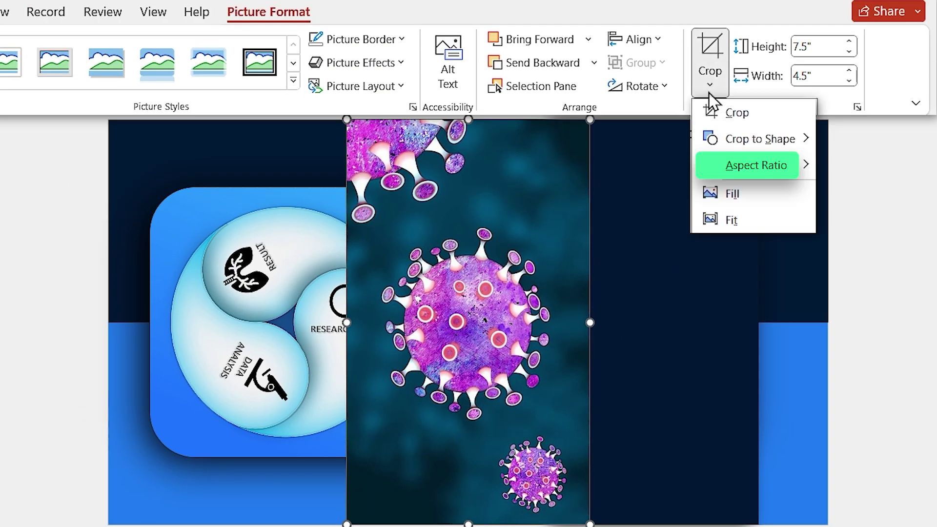
{"action": "mouse_move", "coordinate": [731, 168]}
{"action": "left_click", "coordinate": [856, 327]}
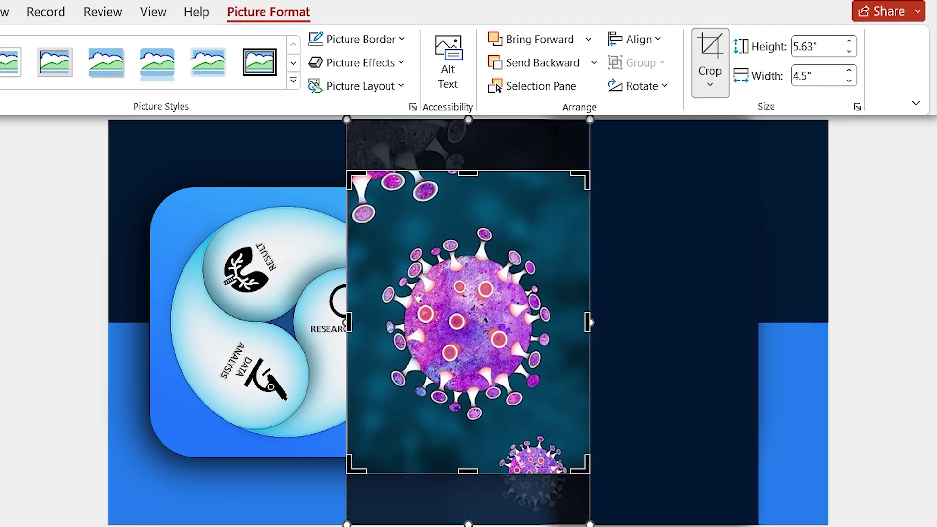
{"action": "left_click_drag", "start_coordinate": [452, 285], "coordinate": [451, 298]}
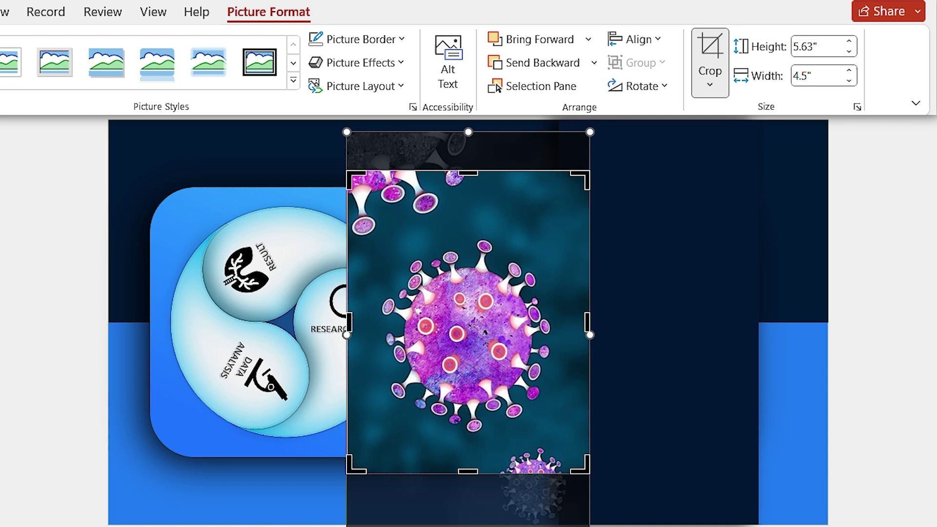
- Resize the virus picture to 4 inches tall and move it onto the navy panel
{"action": "left_click", "coordinate": [822, 47]}
{"action": "type", "text": "4"}
{"action": "key", "text": "Return"}
{"action": "left_click_drag", "start_coordinate": [409, 280], "coordinate": [625, 288]}
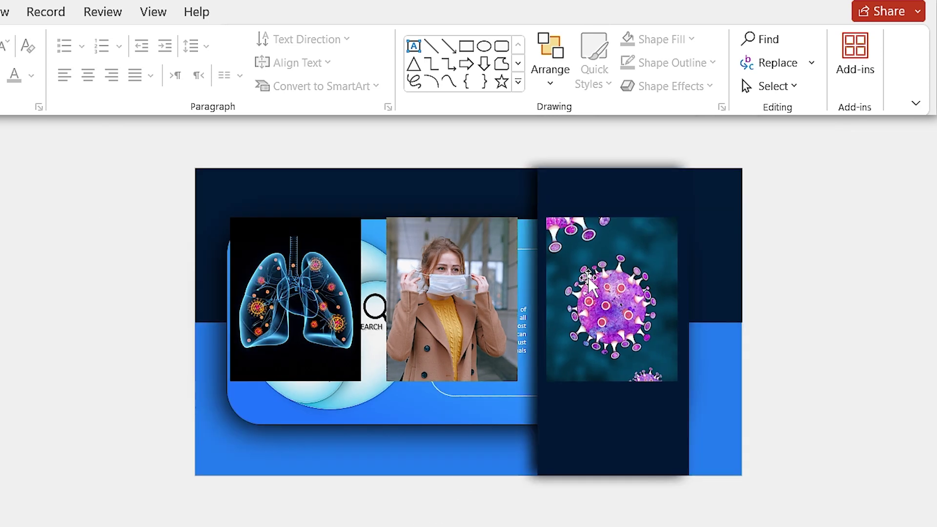
- Arrange the pictures: virus above the slide, woman on the dark panel, lungs below
{"action": "scroll", "coordinate": [585, 312], "scroll_direction": "down", "scroll_amount": 2}
{"action": "left_click_drag", "start_coordinate": [566, 317], "coordinate": [566, 179]}
{"action": "left_click_drag", "start_coordinate": [480, 288], "coordinate": [585, 286]}
{"action": "left_click_drag", "start_coordinate": [341, 300], "coordinate": [546, 486]}
- Centre-align, evenly distribute vertically, and group the three pictures
{"action": "key", "text": "ctrl+a"}
{"action": "left_click", "coordinate": [268, 12]}
{"action": "left_click", "coordinate": [636, 39]}
{"action": "left_click", "coordinate": [641, 84]}
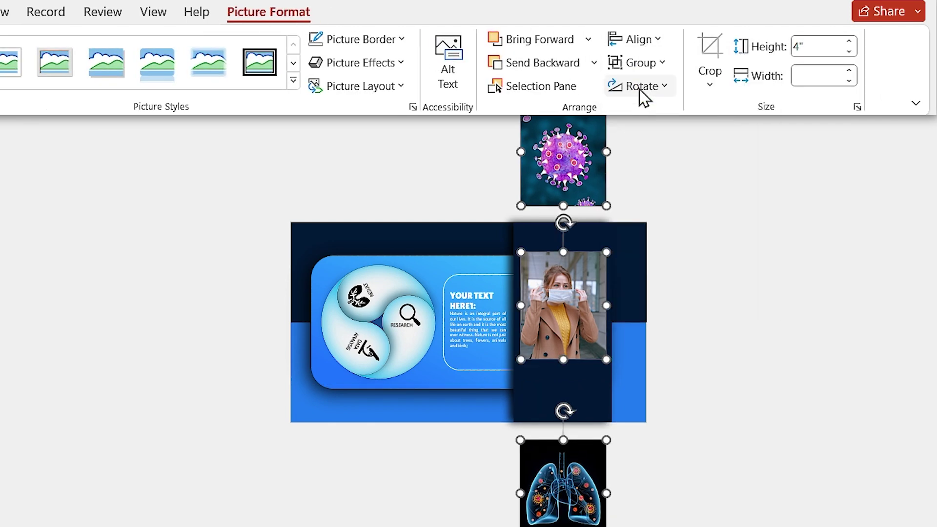
{"action": "left_click", "coordinate": [636, 39]}
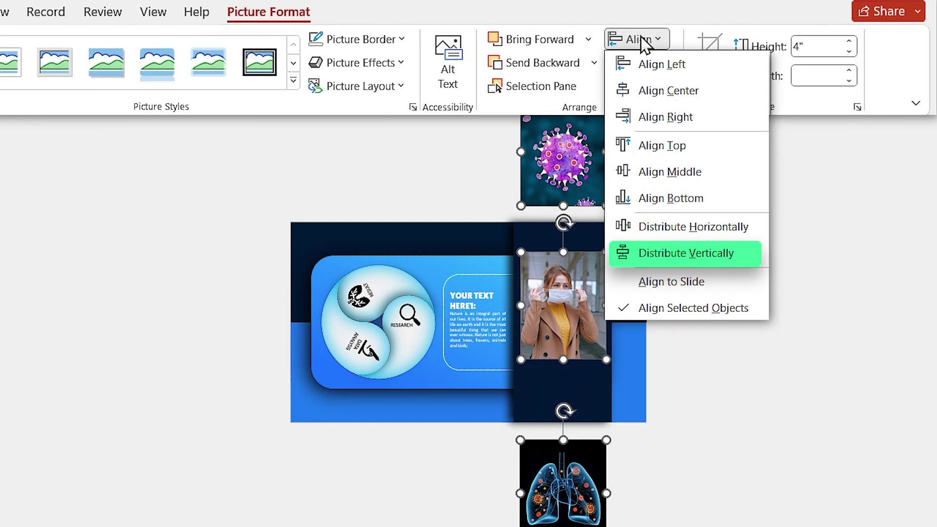
{"action": "left_click", "coordinate": [649, 263]}
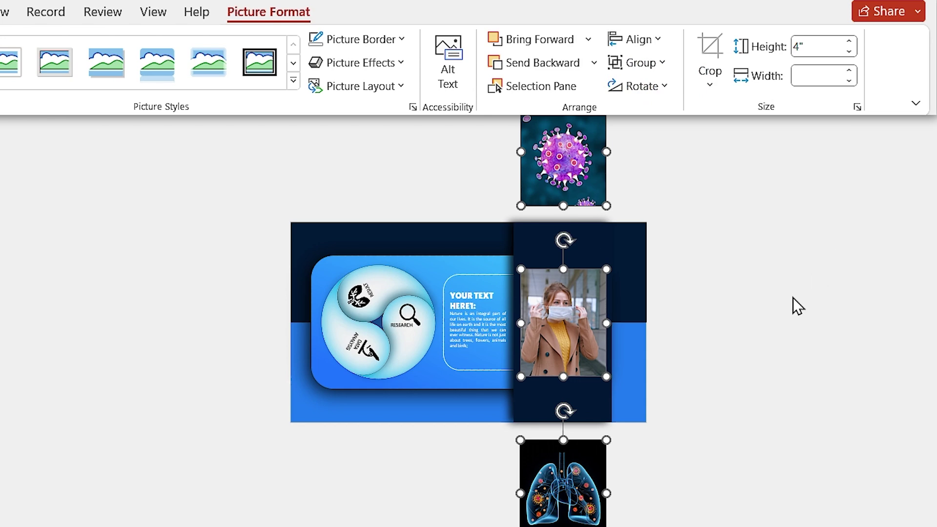
{"action": "key", "text": "ctrl+g"}
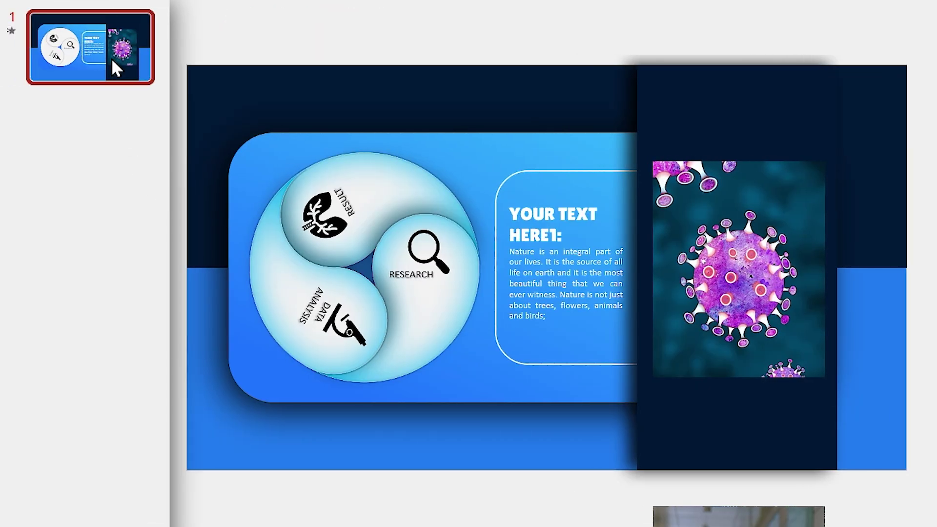
- Duplicate slide 1 as slide 2, rotate the diagram one position, show the woman photo, and head it HERE2:
{"action": "key", "text": "ctrl+d"}
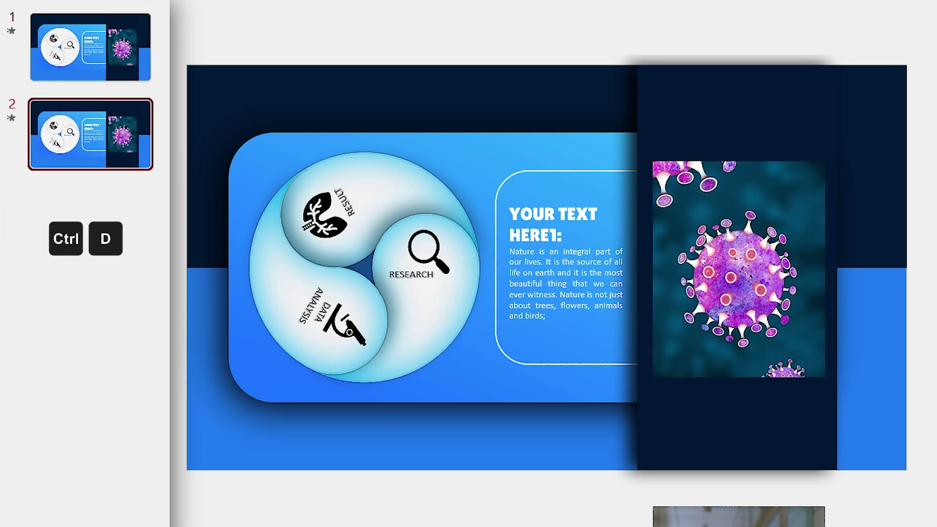
{"action": "left_click", "coordinate": [365, 161]}
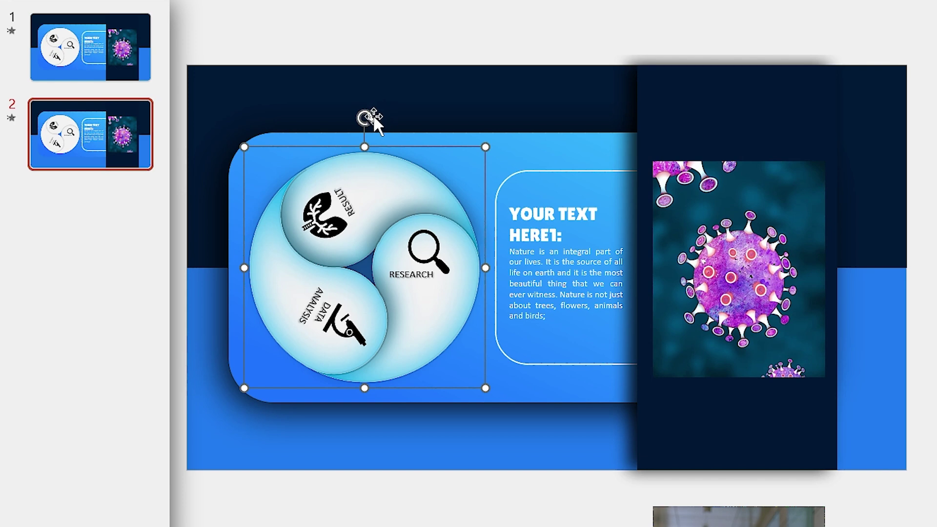
{"action": "left_click_drag", "start_coordinate": [372, 119], "coordinate": [272, 307]}
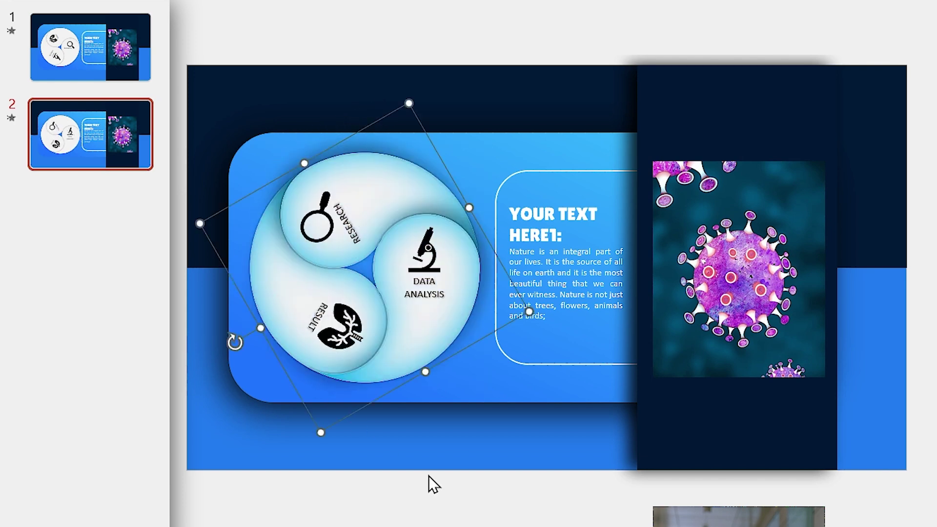
{"action": "left_click", "coordinate": [654, 344]}
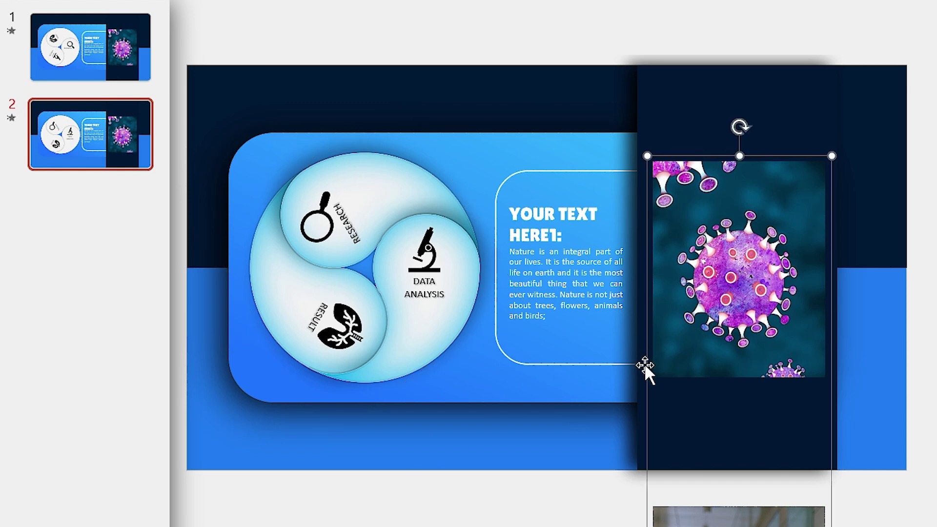
{"action": "left_click_drag", "start_coordinate": [644, 365], "coordinate": [644, 84]}
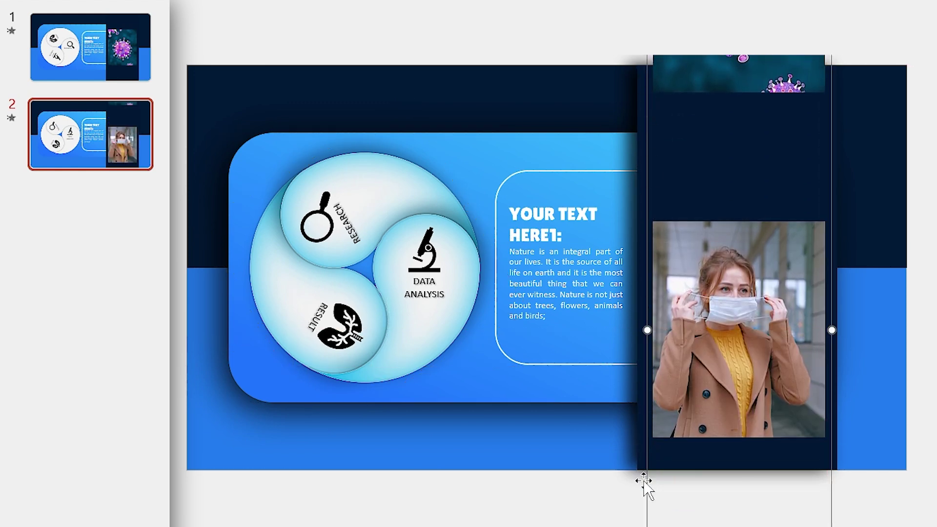
{"action": "left_click_drag", "start_coordinate": [644, 483], "coordinate": [644, 421]}
{"action": "left_click", "coordinate": [553, 238]}
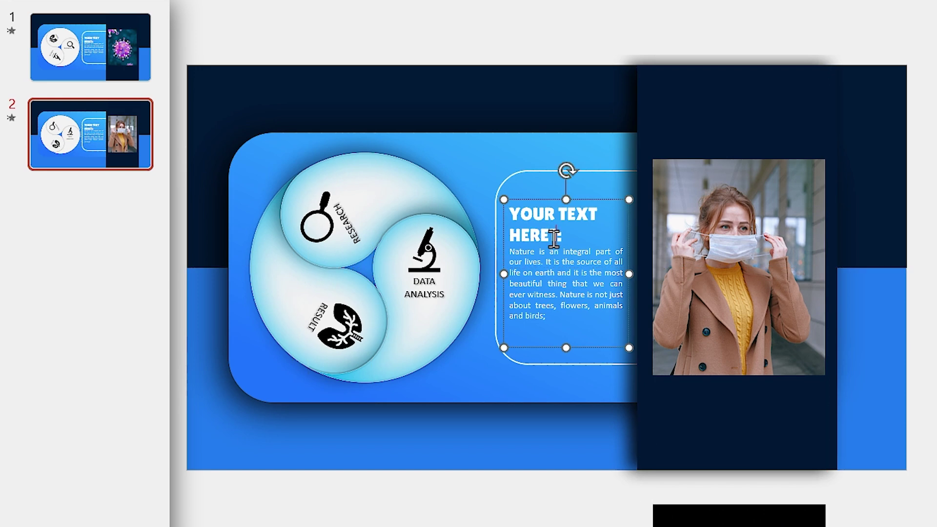
{"action": "type", "text": "2"}
- Duplicate slide 2 as slide 3, rotate the diagram one more position, show the lungs photo, and head it HERE3:
{"action": "left_click", "coordinate": [104, 200]}
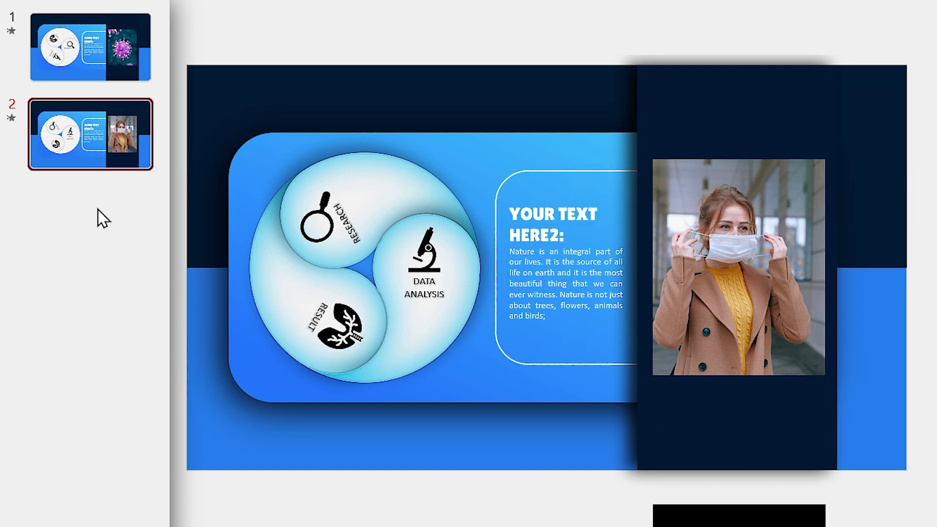
{"action": "key", "text": "Return"}
{"action": "left_click", "coordinate": [278, 317]}
{"action": "left_click_drag", "start_coordinate": [230, 345], "coordinate": [494, 343]}
{"action": "left_click_drag", "start_coordinate": [660, 525], "coordinate": [661, 224]}
{"action": "left_click", "coordinate": [553, 237]}
{"action": "type", "text": "3"}
{"action": "left_click", "coordinate": [224, 35]}
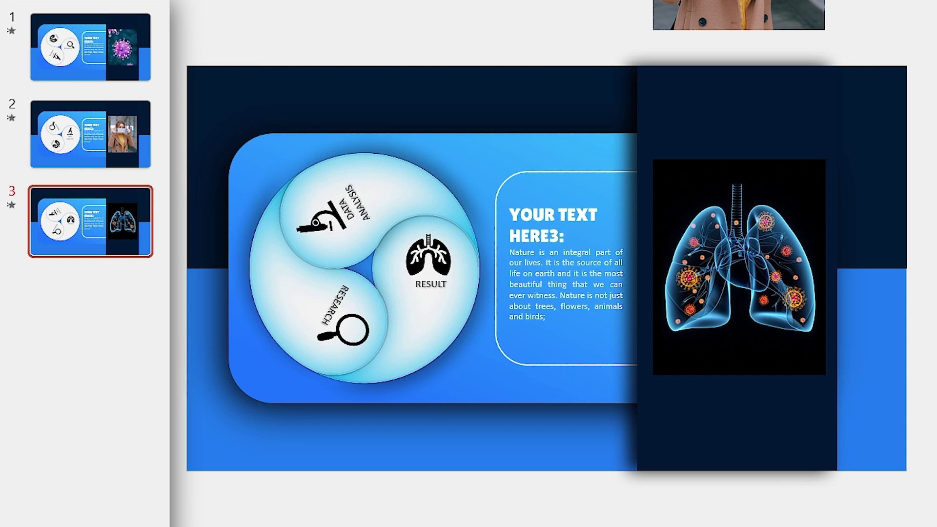
- Duplicate slide 1 so the original can become the title slide
{"action": "left_click", "coordinate": [117, 51]}
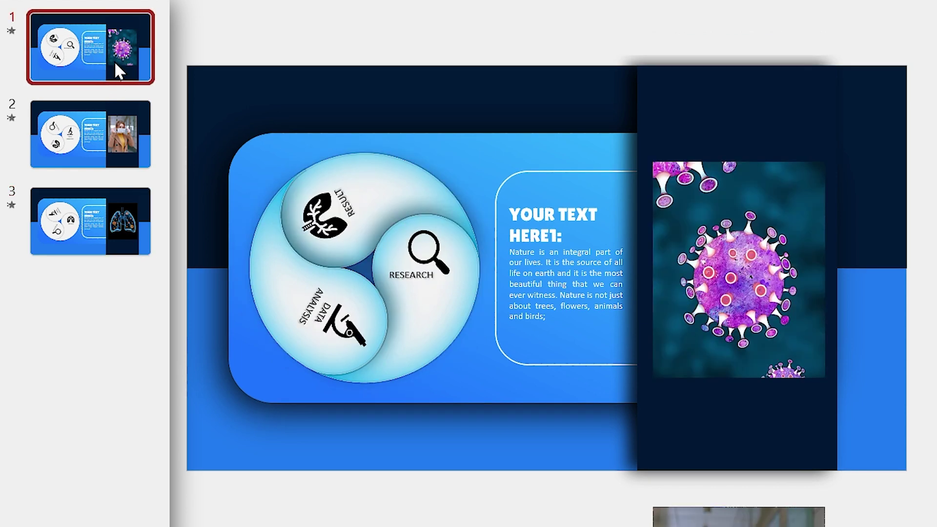
{"action": "key", "text": "ctrl+d"}
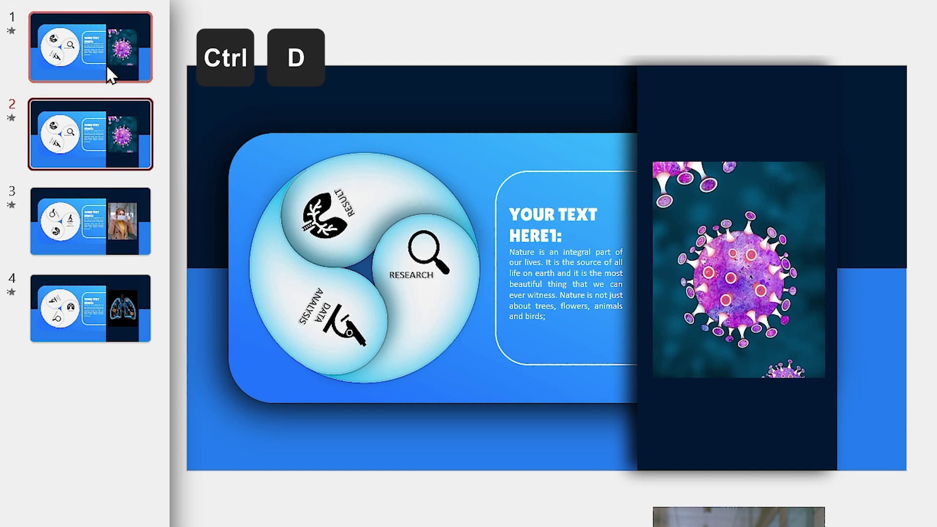
{"action": "left_click", "coordinate": [110, 73]}
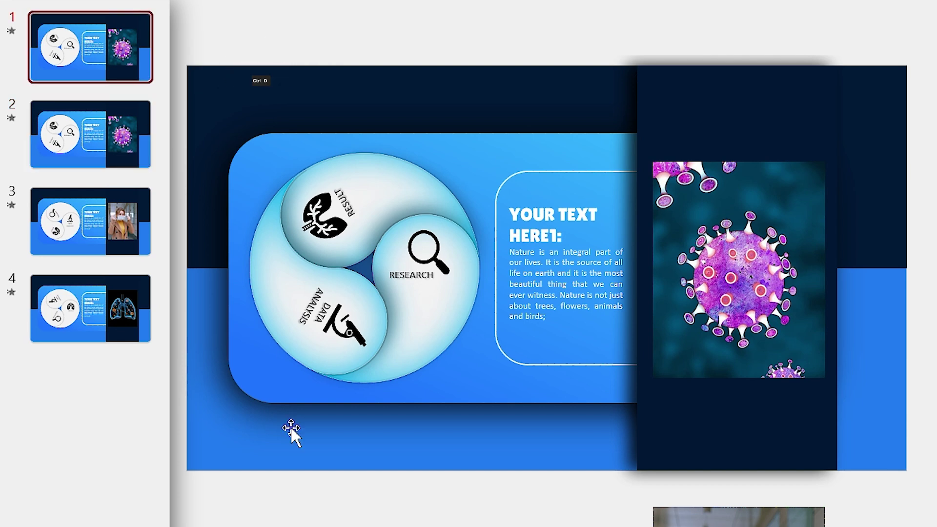
- Select every object on slide 1 except the background rectangle
{"action": "left_click", "coordinate": [410, 502]}
{"action": "key", "text": "ctrl+a"}
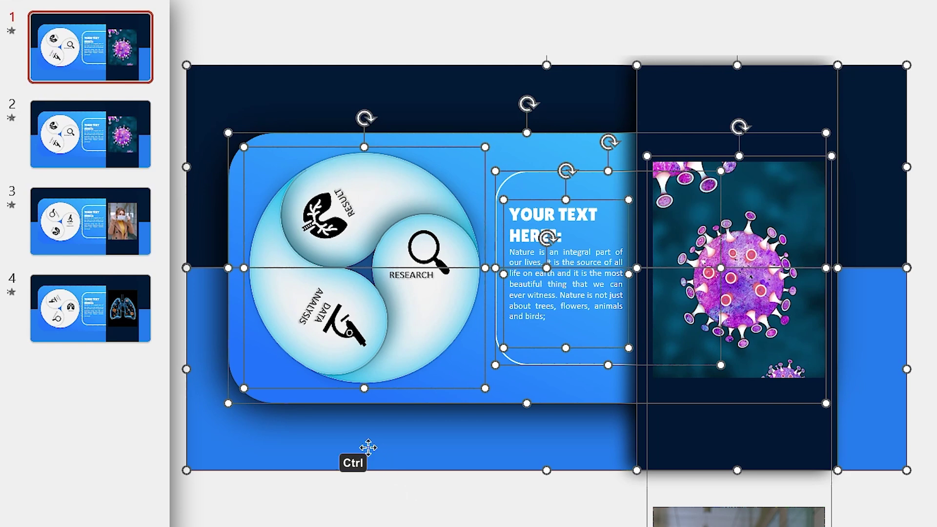
{"action": "left_click", "coordinate": [222, 136], "text": "ctrl"}
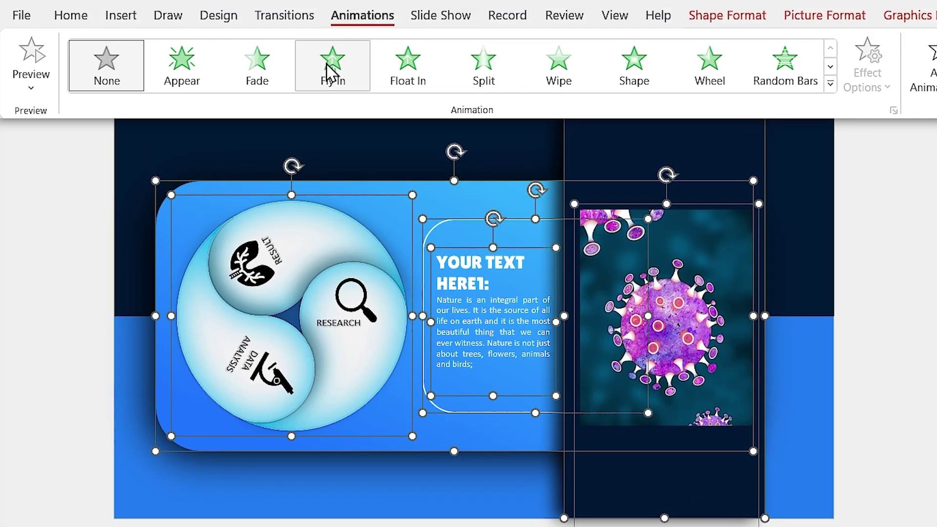
- Give the selected objects a Fly In animation starting With Previous, lasting 2 seconds
{"action": "left_click", "coordinate": [328, 68]}
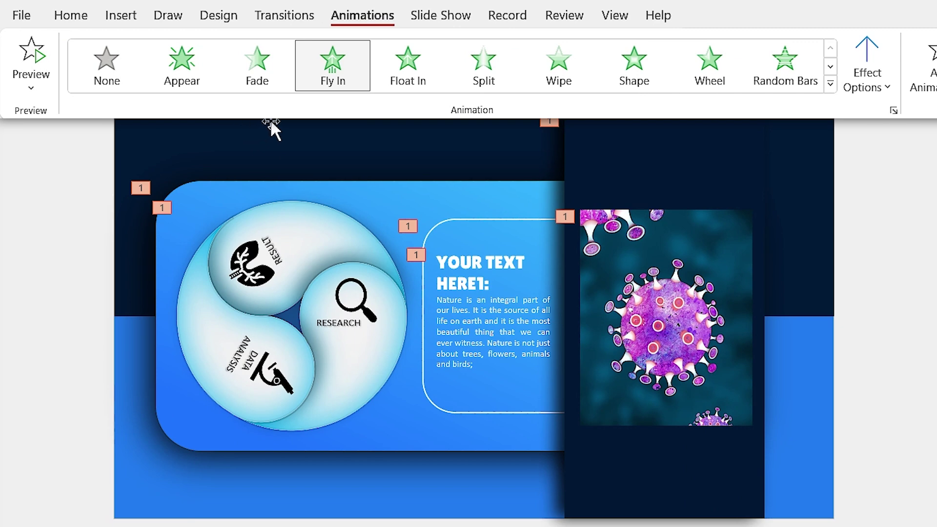
{"action": "left_click", "coordinate": [825, 45]}
{"action": "left_click", "coordinate": [786, 86]}
{"action": "left_click", "coordinate": [798, 65]}
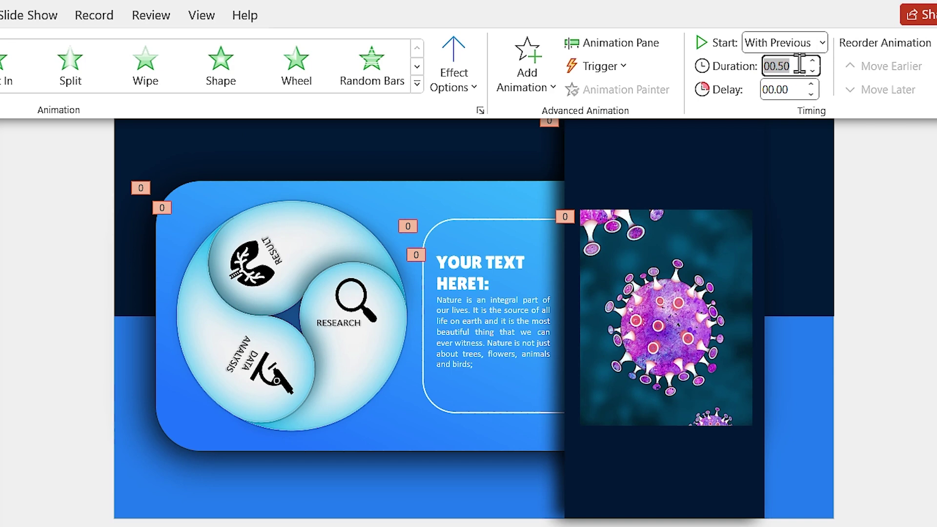
{"action": "type", "text": "2"}
{"action": "key", "text": "Return"}
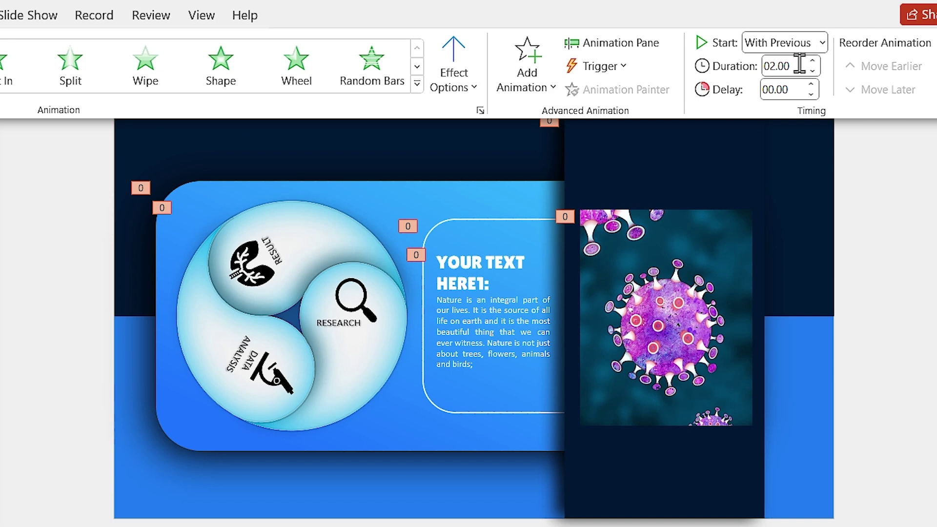
{"action": "left_click", "coordinate": [621, 43]}
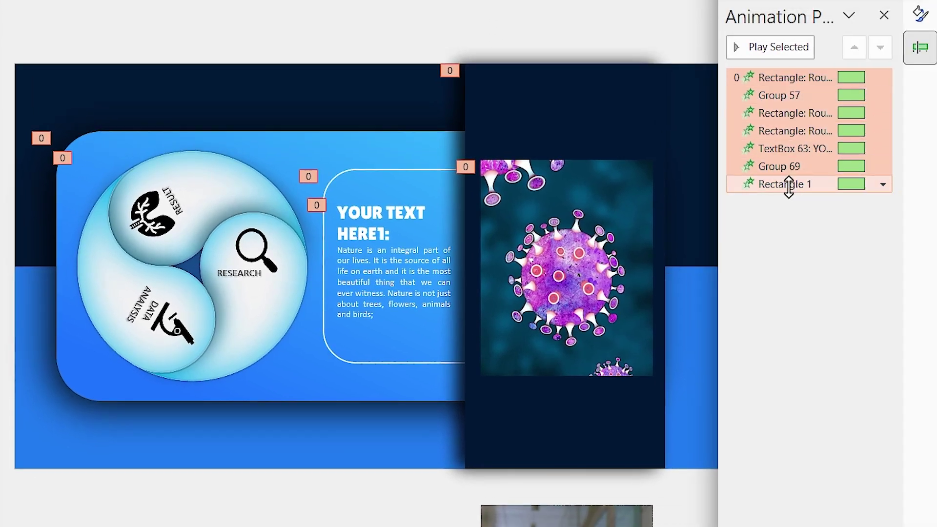
- In Group 57's Fly In effect options, set the bounce end to 1 second
{"action": "right_click", "coordinate": [759, 96]}
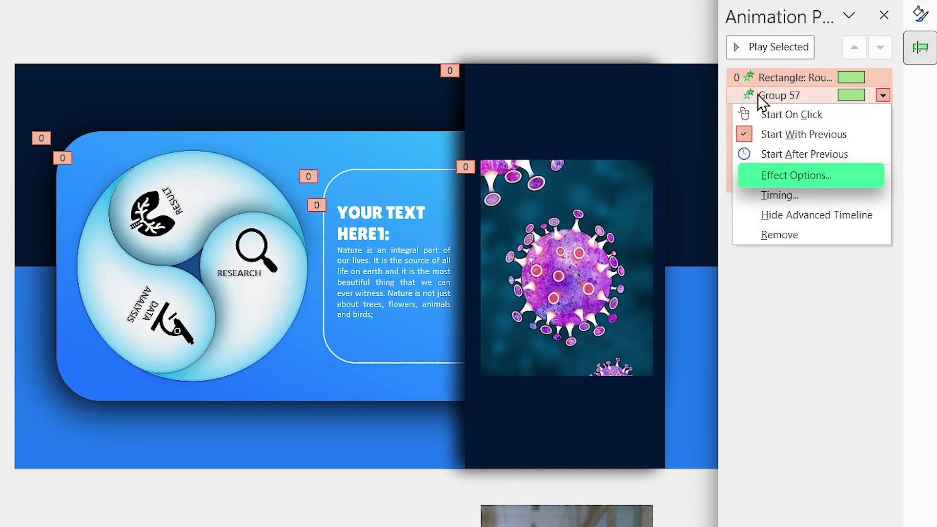
{"action": "left_click", "coordinate": [845, 183]}
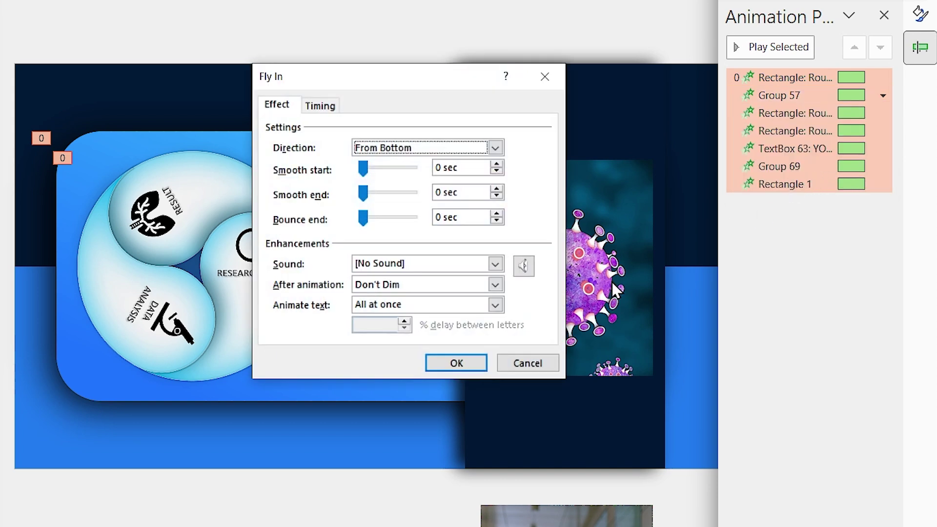
{"action": "left_click_drag", "start_coordinate": [469, 218], "coordinate": [411, 216]}
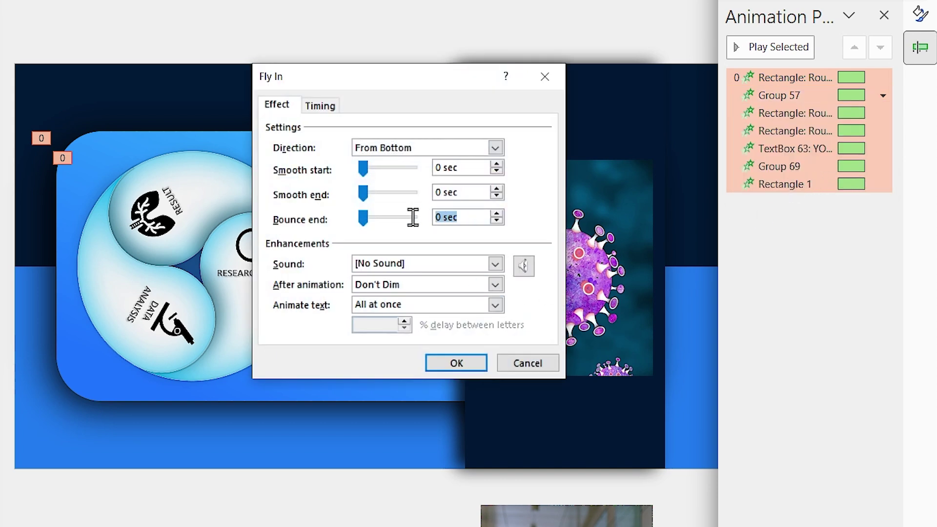
{"action": "type", "text": "1"}
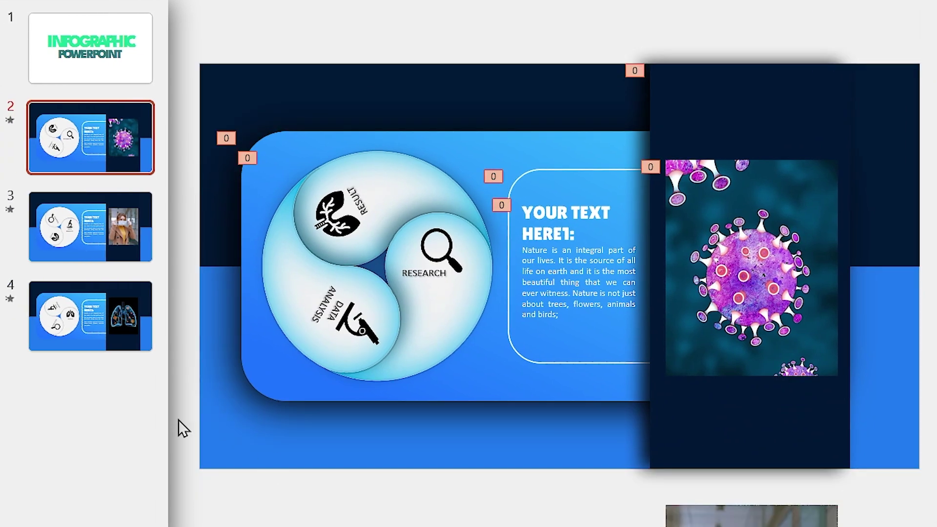
- Select all four slides in the slide list and apply the Morph transition
{"action": "left_click", "coordinate": [88, 236]}
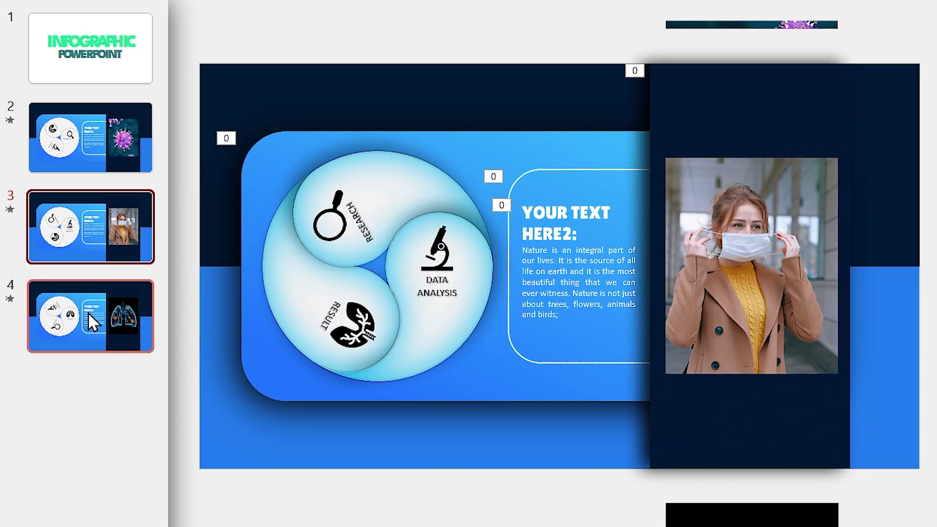
{"action": "key", "text": "ctrl+a"}
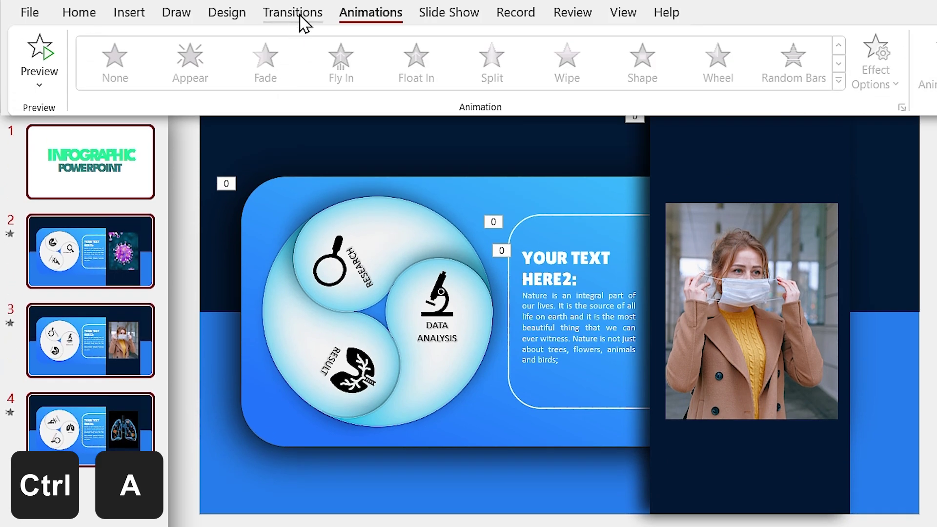
{"action": "left_click", "coordinate": [293, 12]}
{"action": "left_click", "coordinate": [195, 82]}
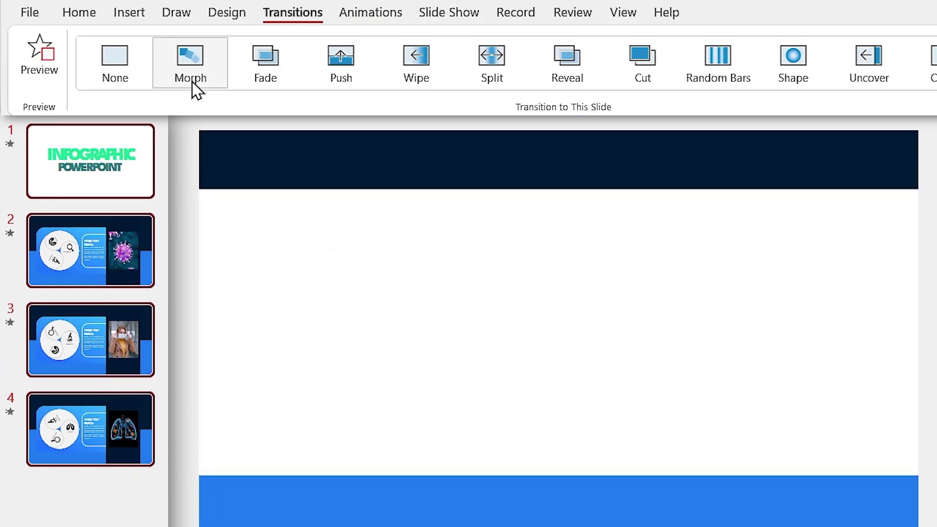